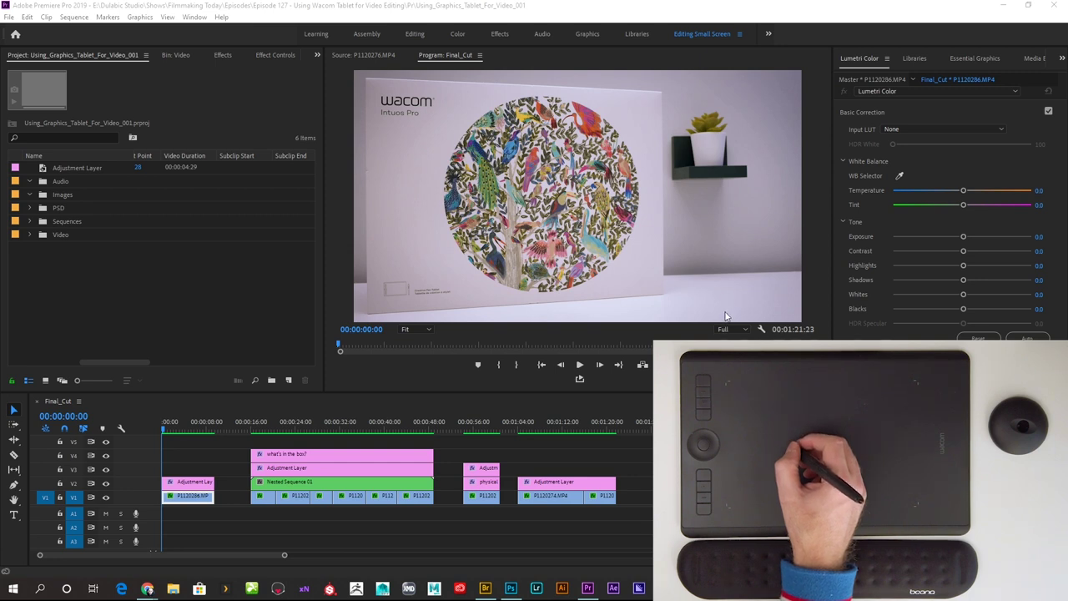
- Nudge the playhead right, left, then right again to land on 00:00:00:03
{"action": "key", "text": "Right"}
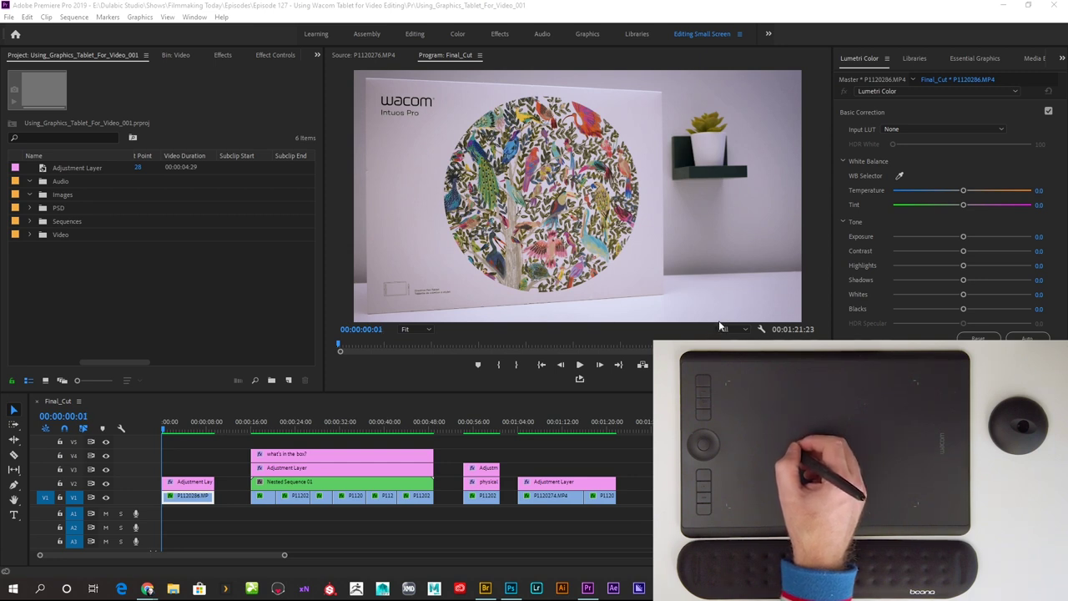
{"action": "key", "text": "Left"}
{"action": "key", "text": "Right"}
{"action": "key", "text": "Right"}
{"action": "key", "text": "Right"}
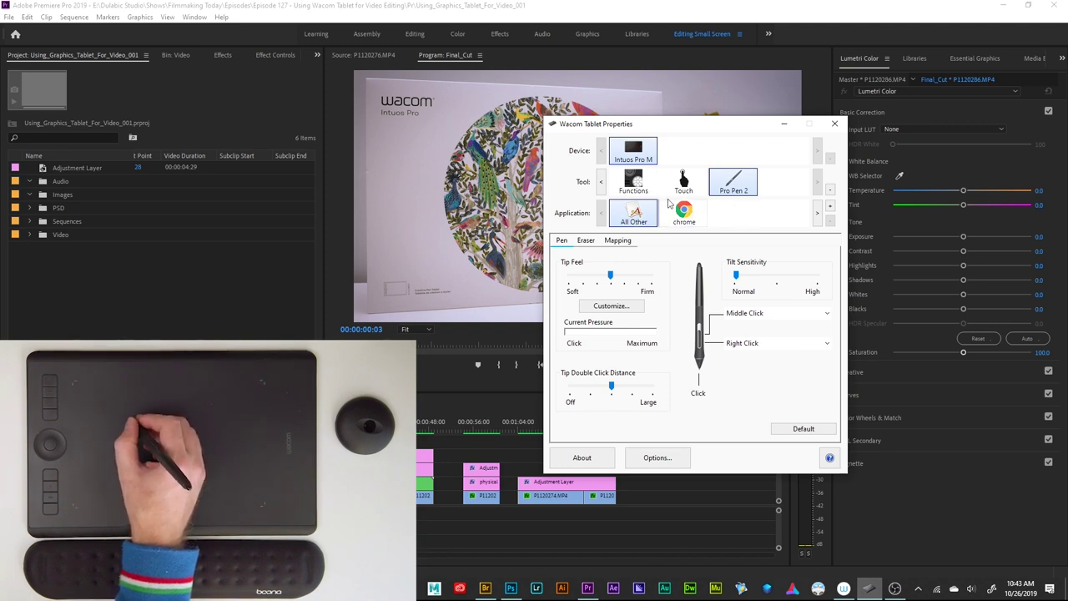
- Review the Adobe Premiere ExpressKeys (Home, End, Hand, Selection, Frame, Guides, Ruler), then return to Premiere
{"action": "left_click", "coordinate": [640, 184]}
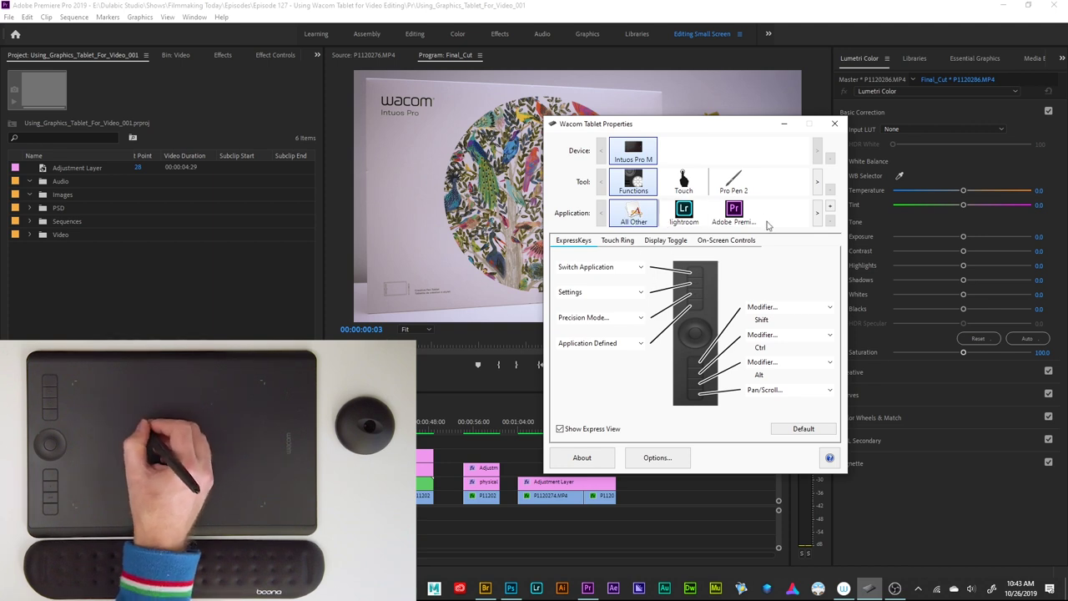
{"action": "left_click", "coordinate": [734, 212]}
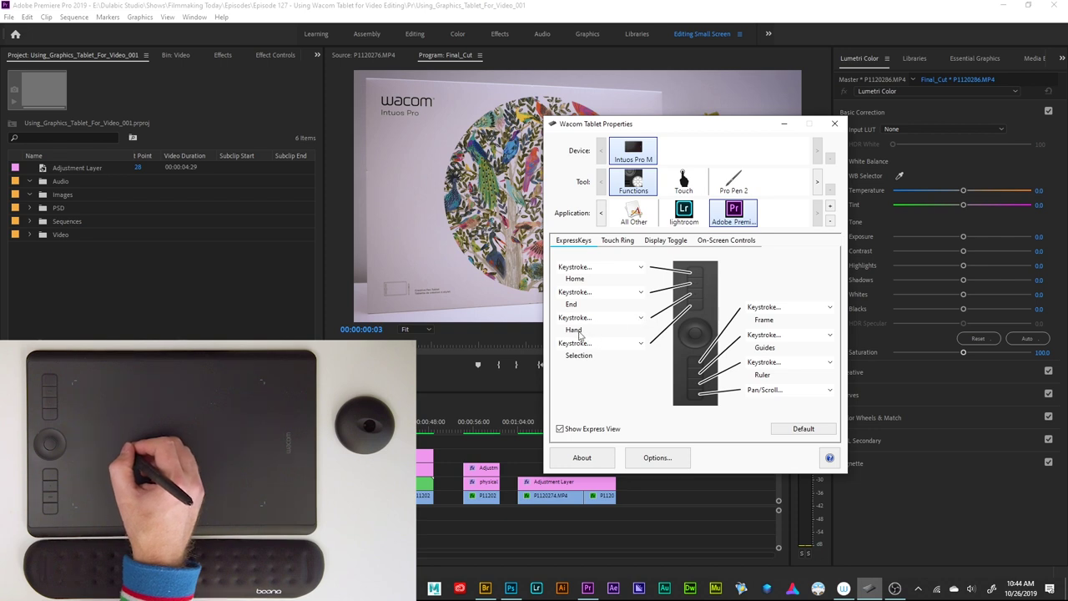
{"action": "left_click", "coordinate": [478, 435]}
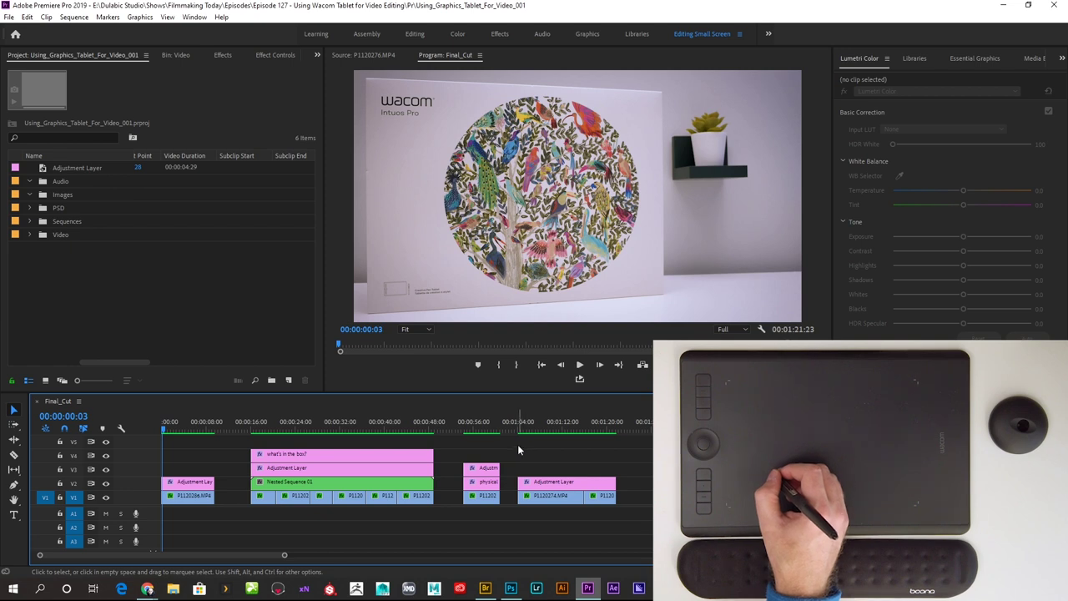
- Pan the timeline with the Hand tool, then select the PHYSICAL BUTTONS clip at 00:00:56:28
{"action": "key", "text": "h"}
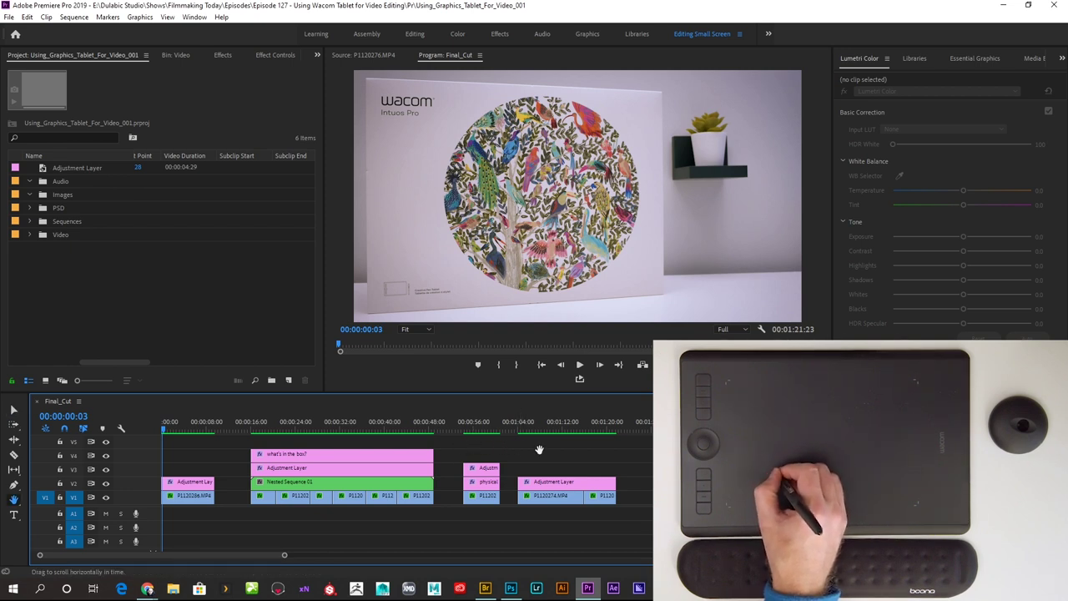
{"action": "mouse_move", "coordinate": [539, 450]}
{"action": "left_mouse_down"}
{"action": "mouse_move", "coordinate": [495, 450]}
{"action": "mouse_move", "coordinate": [580, 446]}
{"action": "mouse_move", "coordinate": [310, 449]}
{"action": "mouse_move", "coordinate": [547, 455]}
{"action": "left_mouse_up"}
{"action": "key", "text": "v"}
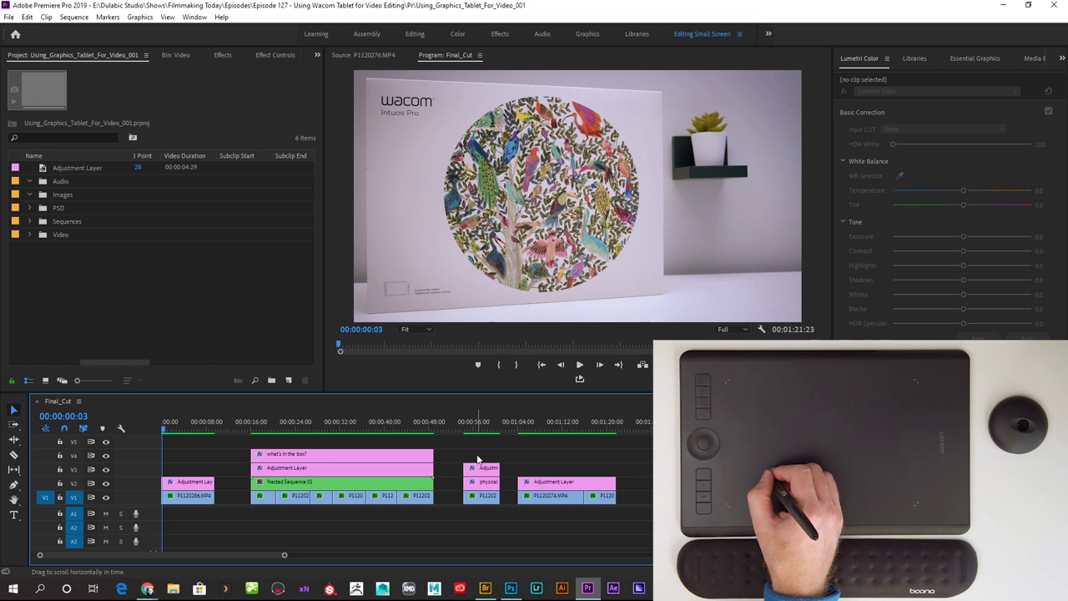
{"action": "left_click", "coordinate": [478, 426]}
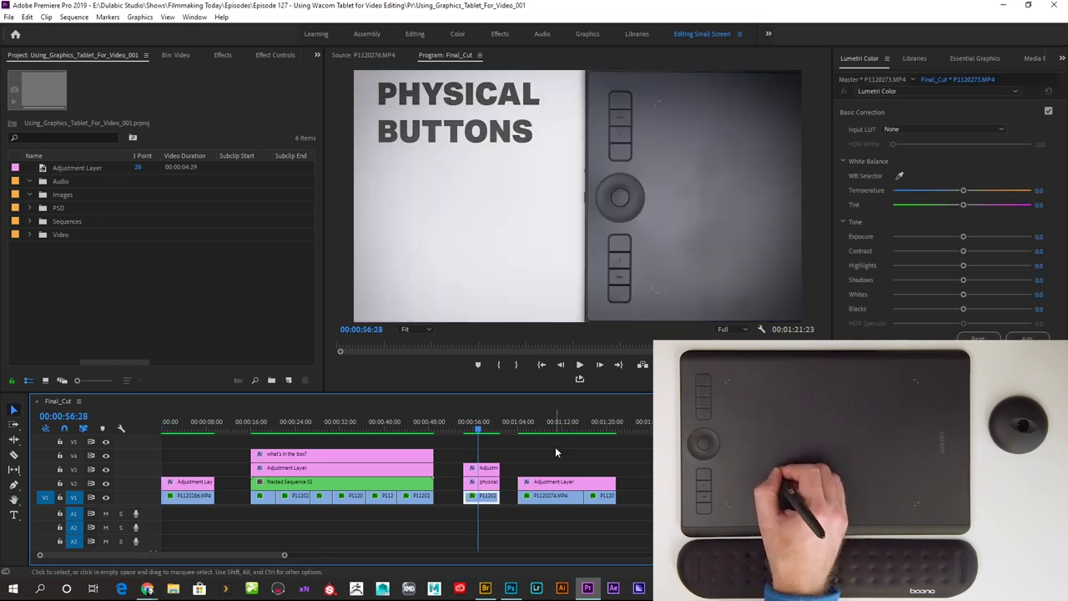
{"action": "left_click", "coordinate": [869, 589]}
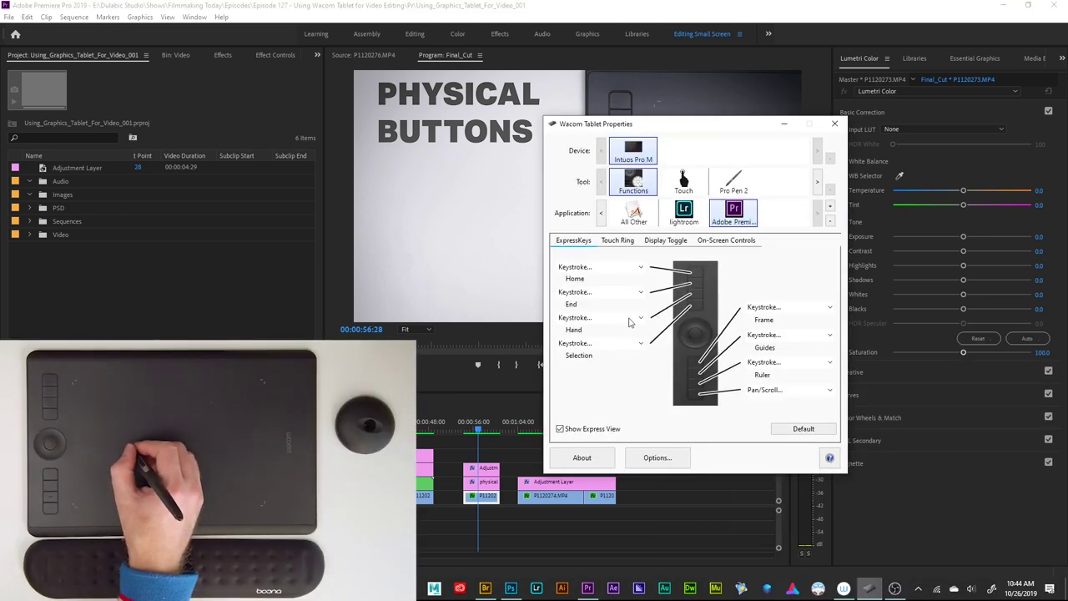
- Replace the third ExpressKey's keystroke with just h and close the tablet settings
{"action": "left_click", "coordinate": [640, 319]}
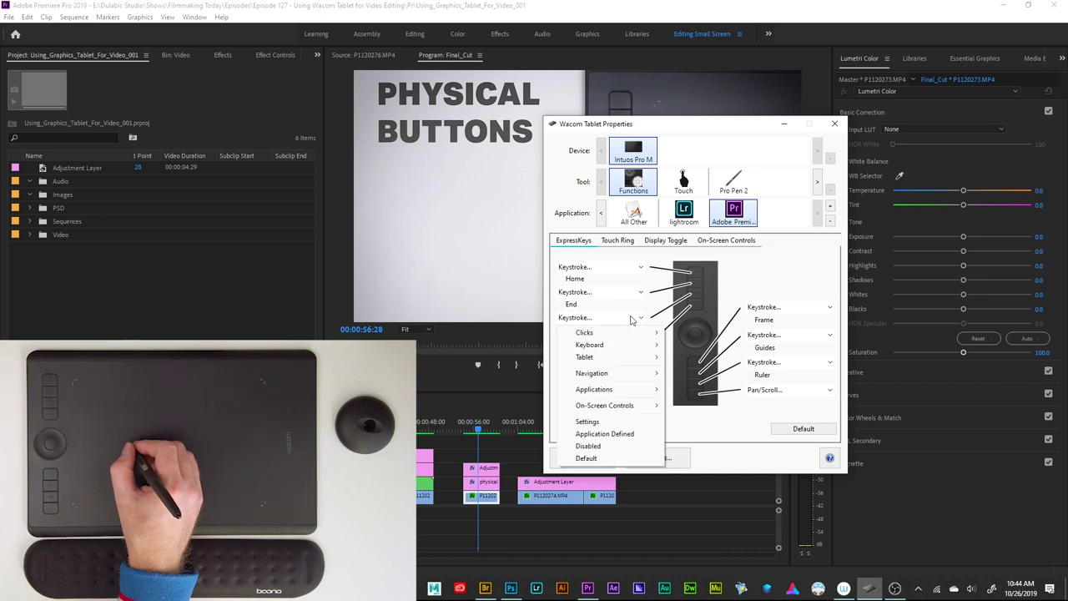
{"action": "mouse_move", "coordinate": [615, 335]}
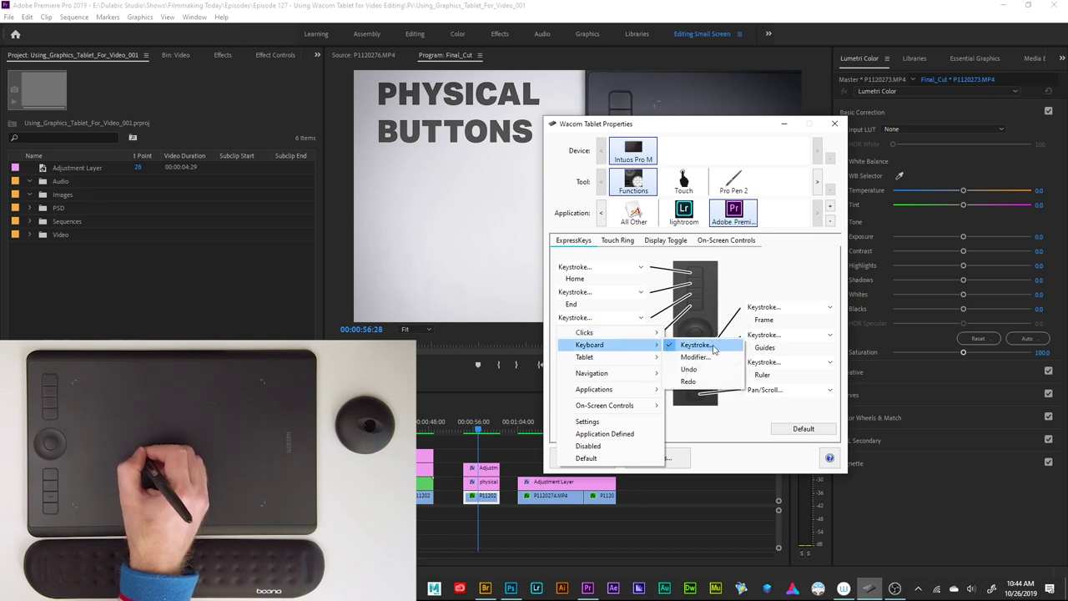
{"action": "left_click", "coordinate": [714, 349]}
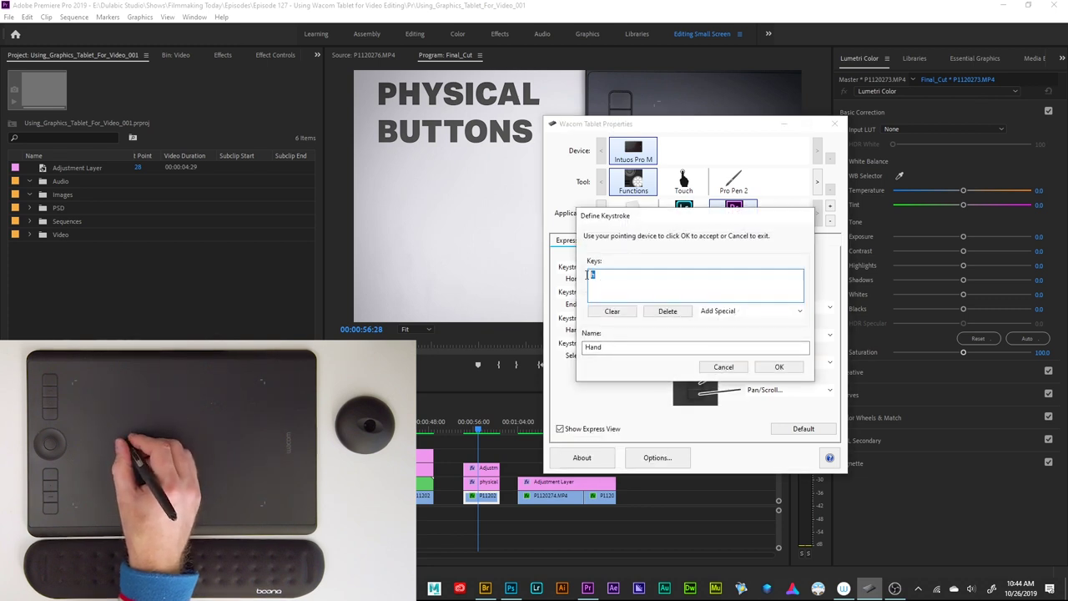
{"action": "left_click", "coordinate": [622, 280]}
{"action": "left_click", "coordinate": [608, 274]}
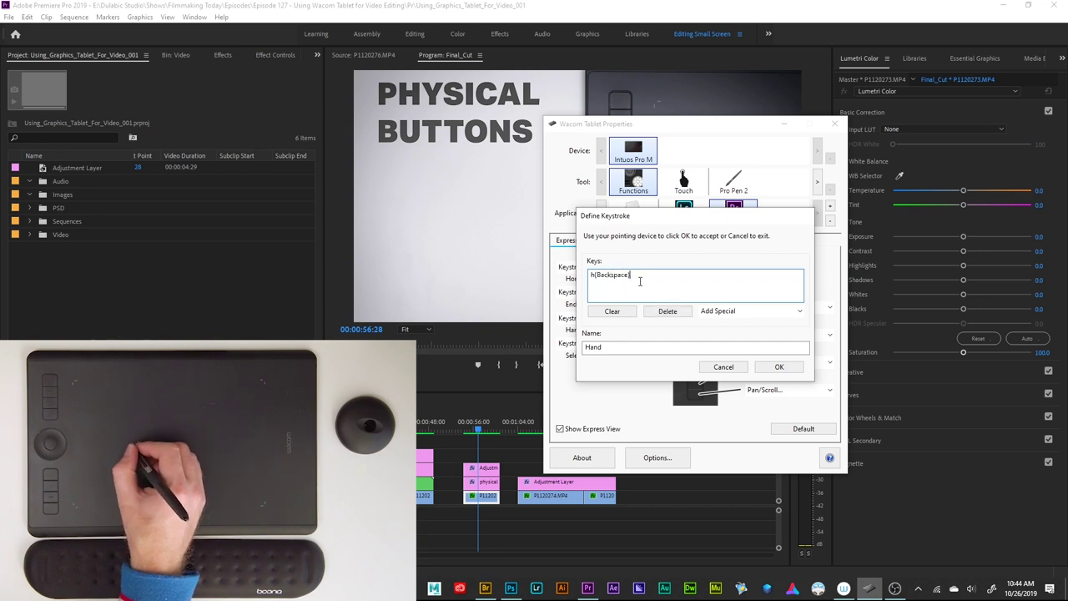
{"action": "left_click", "coordinate": [668, 312]}
{"action": "left_click", "coordinate": [667, 311]}
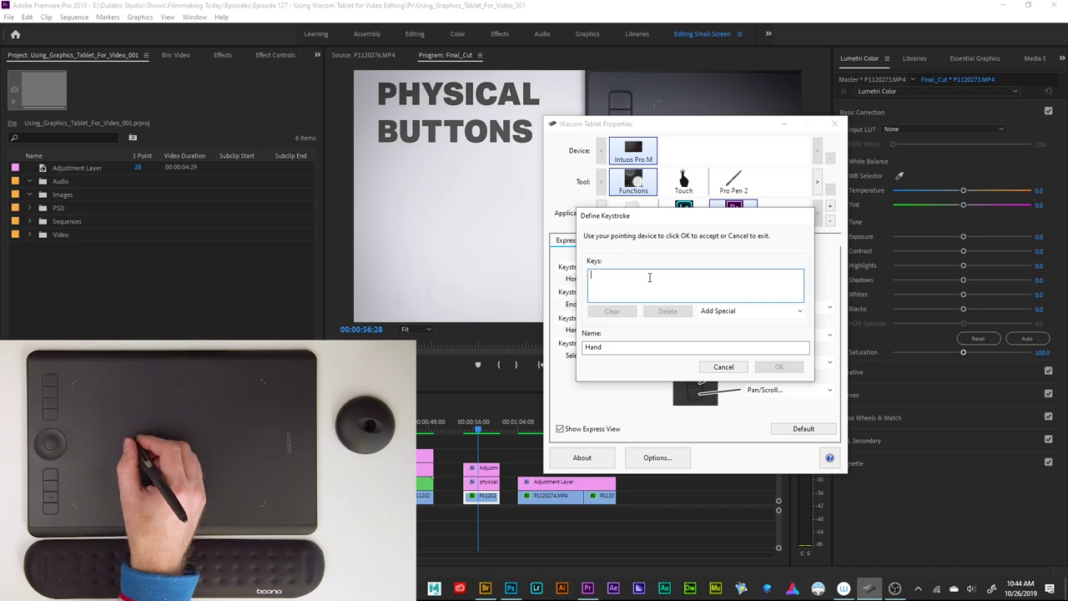
{"action": "key", "text": "h"}
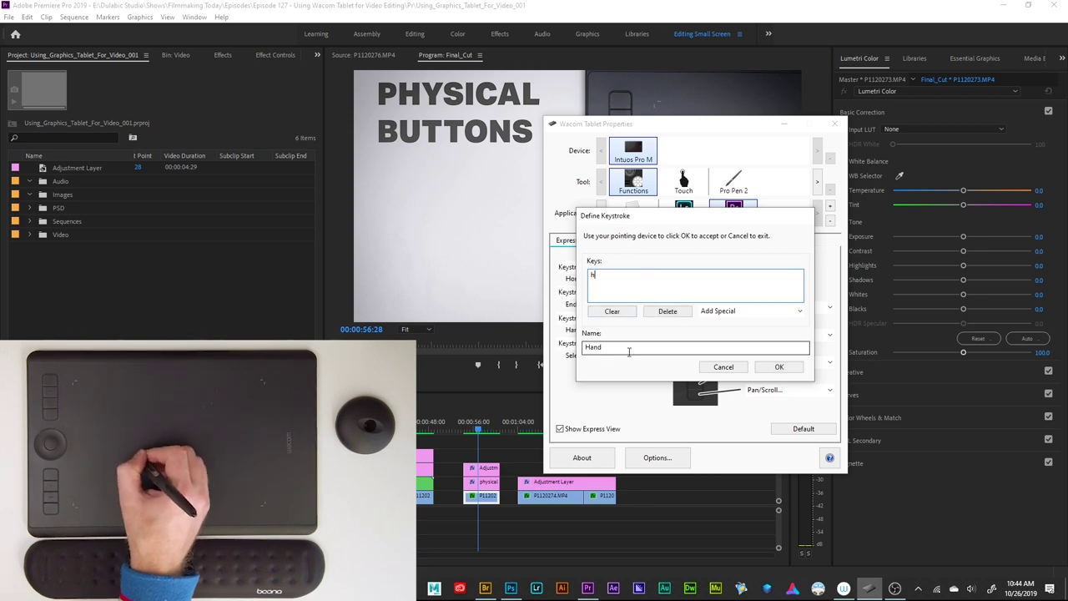
{"action": "left_click", "coordinate": [778, 367]}
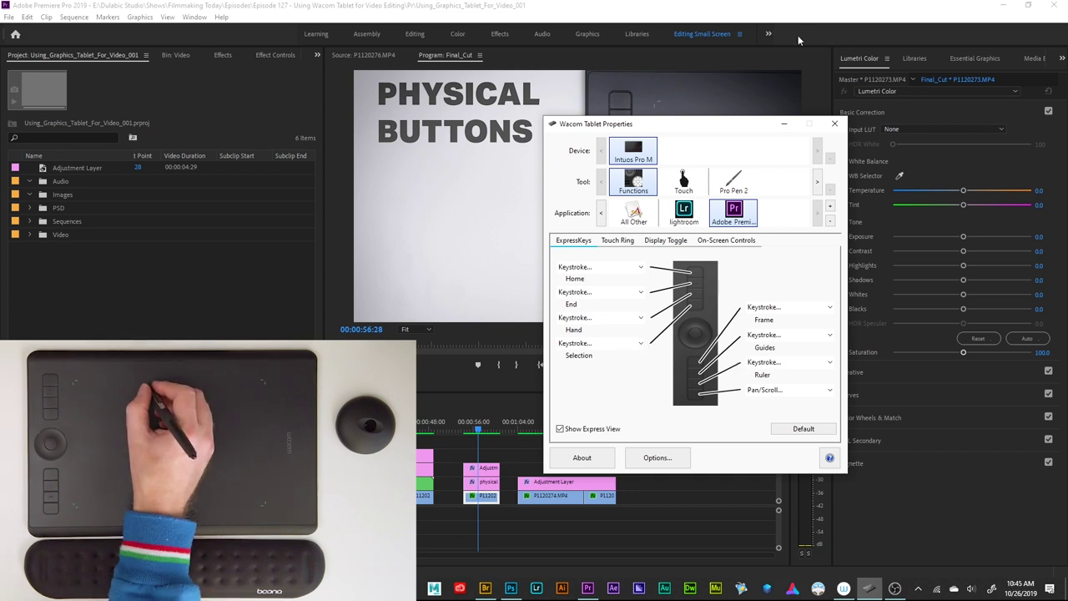
{"action": "key", "text": "alt+F4"}
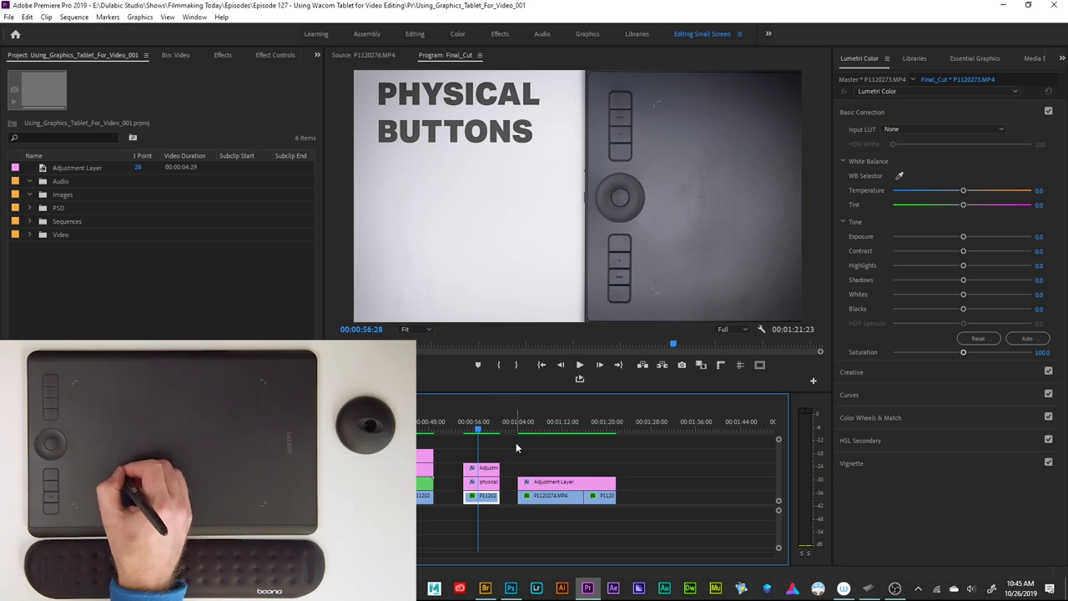
- Deselect all clips and scrub the timeline back and forth with the touch ring
{"action": "left_click", "coordinate": [516, 442]}
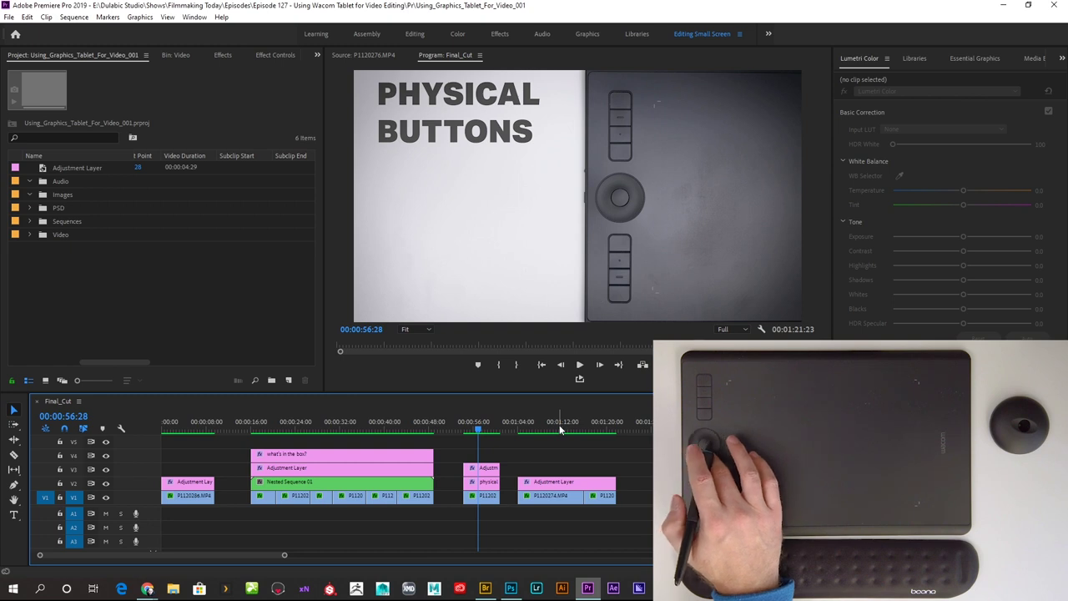
{"action": "scroll", "coordinate": [559, 425], "scroll_direction": "right", "scroll_amount": 5}
{"action": "scroll", "coordinate": [559, 425], "scroll_direction": "left", "scroll_amount": 5}
{"action": "scroll", "coordinate": [560, 425], "scroll_direction": "right", "scroll_amount": 5}
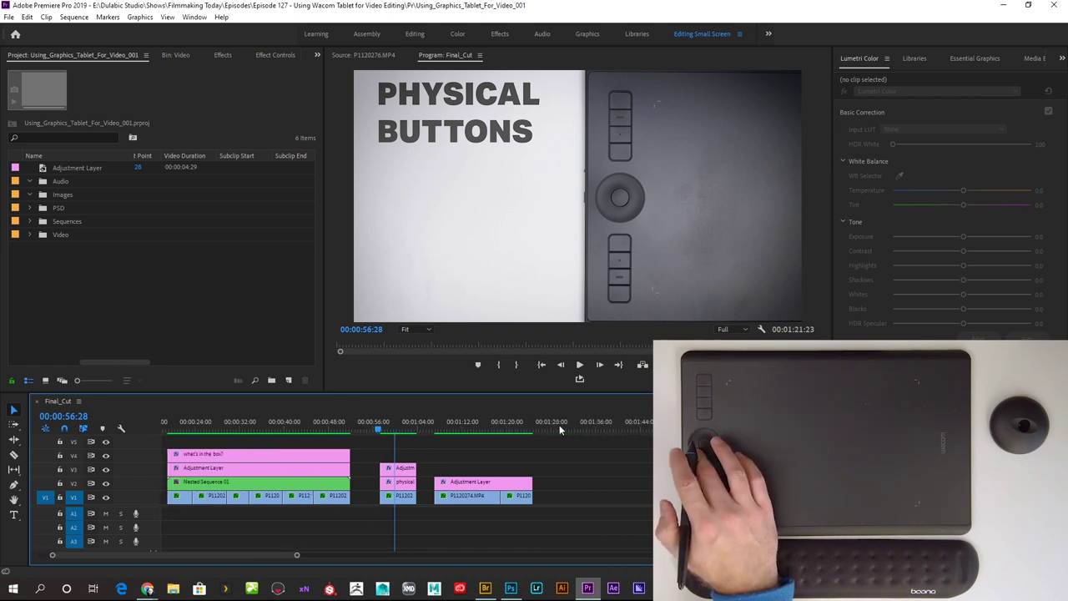
{"action": "scroll", "coordinate": [559, 424], "scroll_direction": "down", "scroll_amount": 3}
{"action": "scroll", "coordinate": [559, 425], "scroll_direction": "up", "scroll_amount": 3}
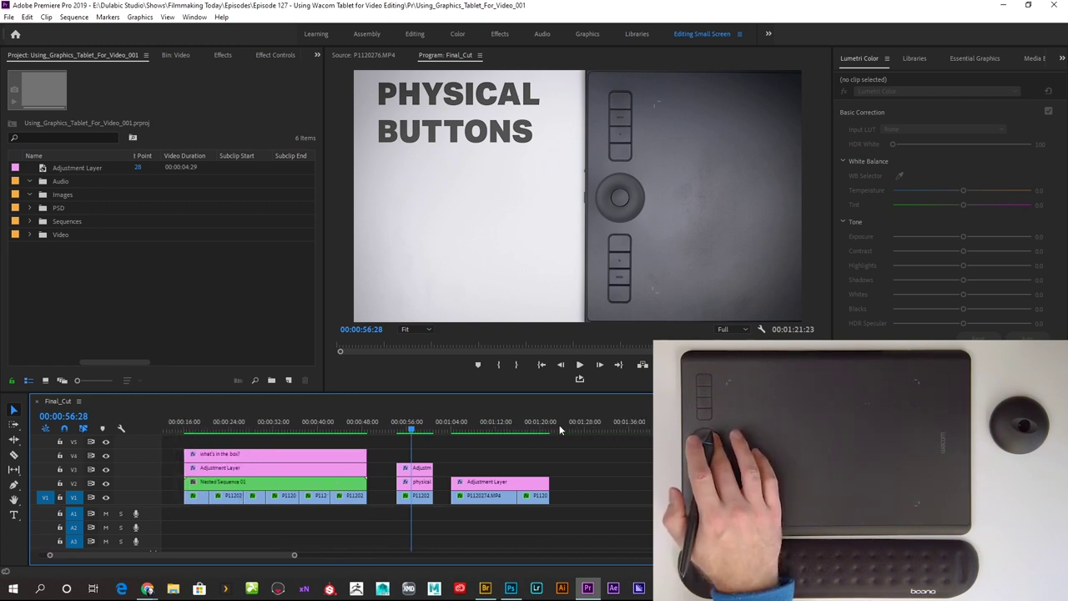
{"action": "scroll", "coordinate": [560, 425], "scroll_direction": "right", "scroll_amount": 3}
{"action": "scroll", "coordinate": [559, 425], "scroll_direction": "left", "scroll_amount": 6}
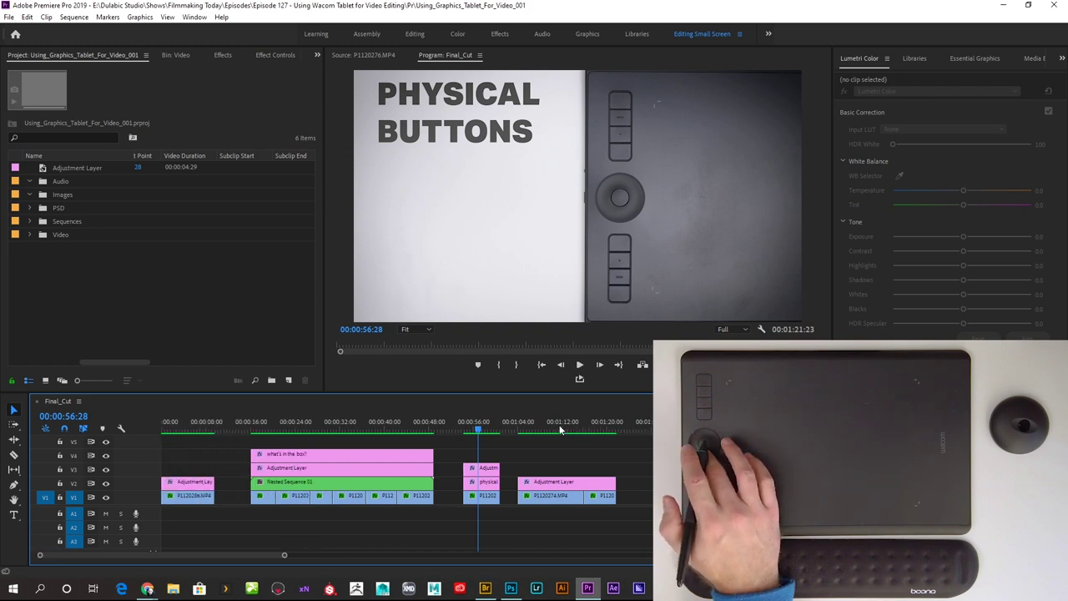
- Step the playhead forward, jump between 00:01:11:19 and 00:00:05:00, and select the first V1 clip
{"action": "left_click", "coordinate": [563, 269]}
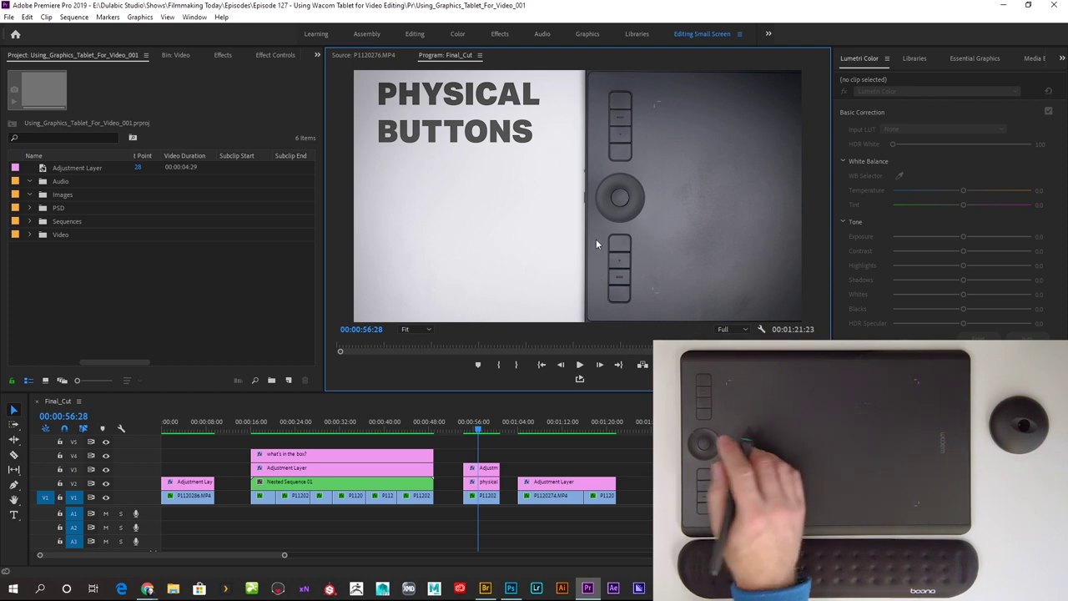
{"action": "key", "text": "shift+Right"}
{"action": "key", "text": "d"}
{"action": "key", "text": "Right"}
{"action": "key", "text": "Right"}
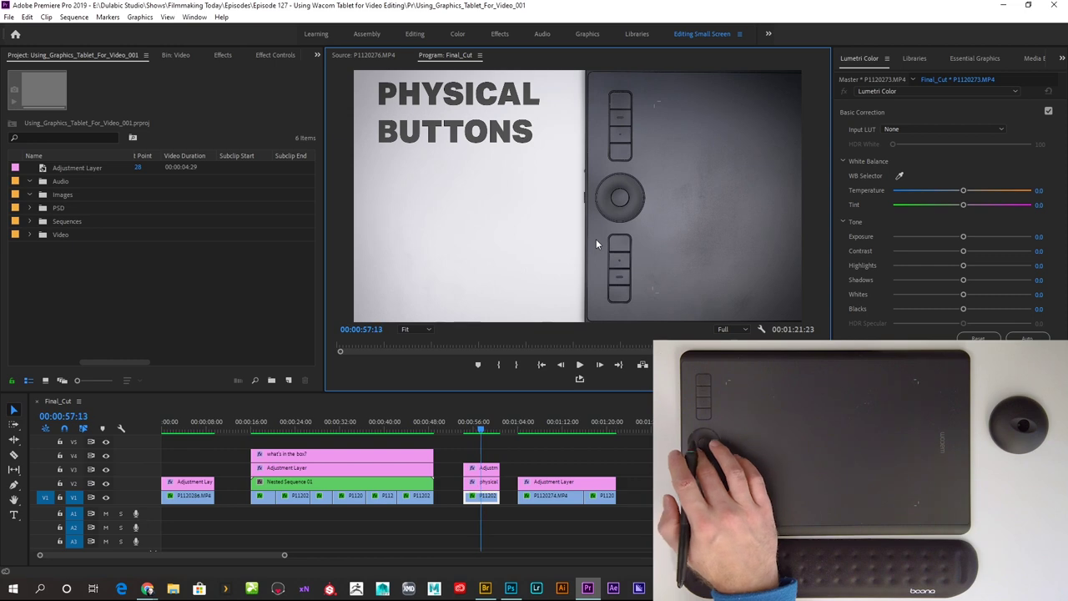
{"action": "right_click", "coordinate": [597, 241]}
{"action": "left_click", "coordinate": [542, 450]}
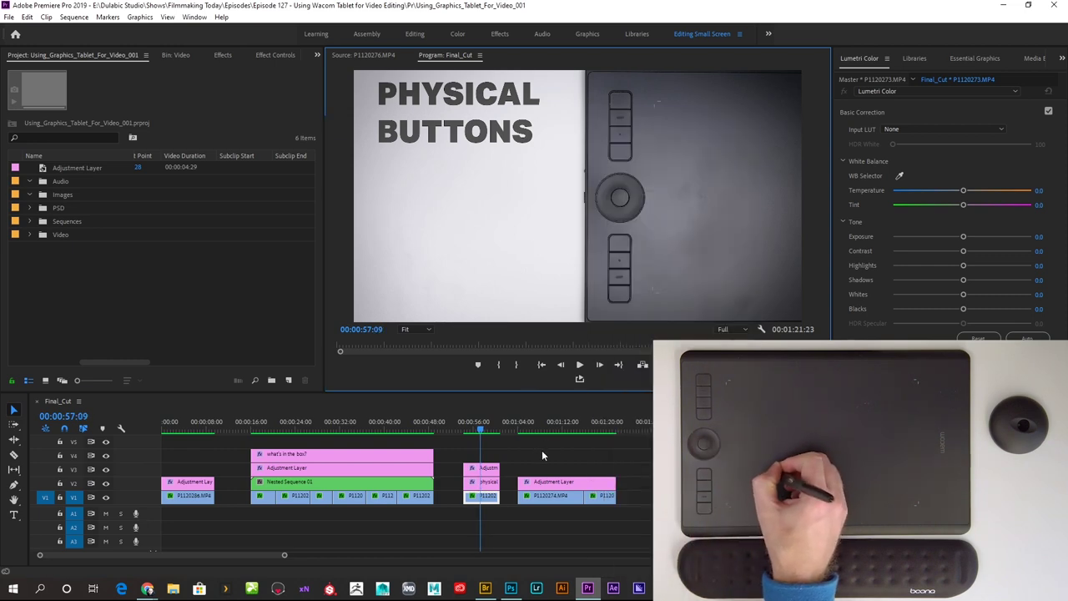
{"action": "left_click", "coordinate": [560, 424]}
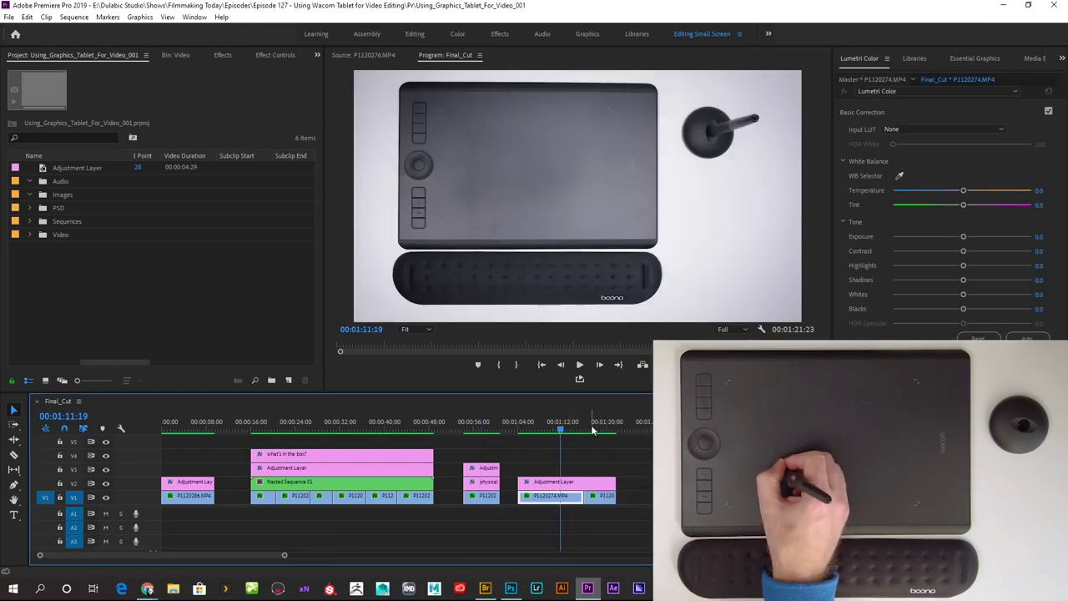
{"action": "left_click", "coordinate": [593, 428]}
{"action": "left_click", "coordinate": [192, 428]}
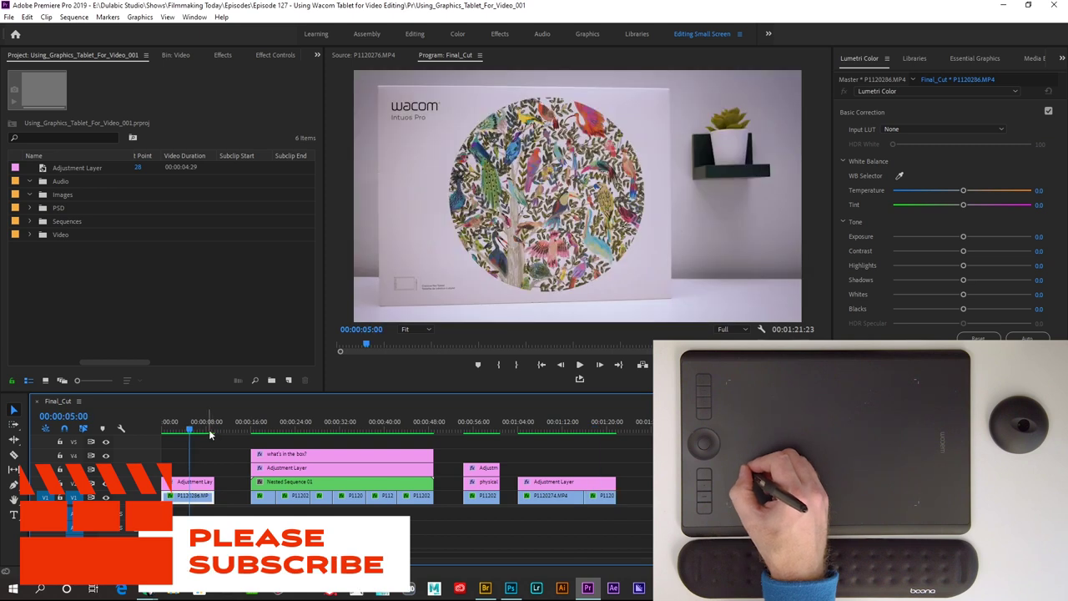
- Scroll-scrub the playhead to 00:00:07:13 and deselect the P1120286.MP4 clip
{"action": "left_click", "coordinate": [622, 260]}
{"action": "scroll", "coordinate": [621, 261], "scroll_direction": "down", "scroll_amount": 18}
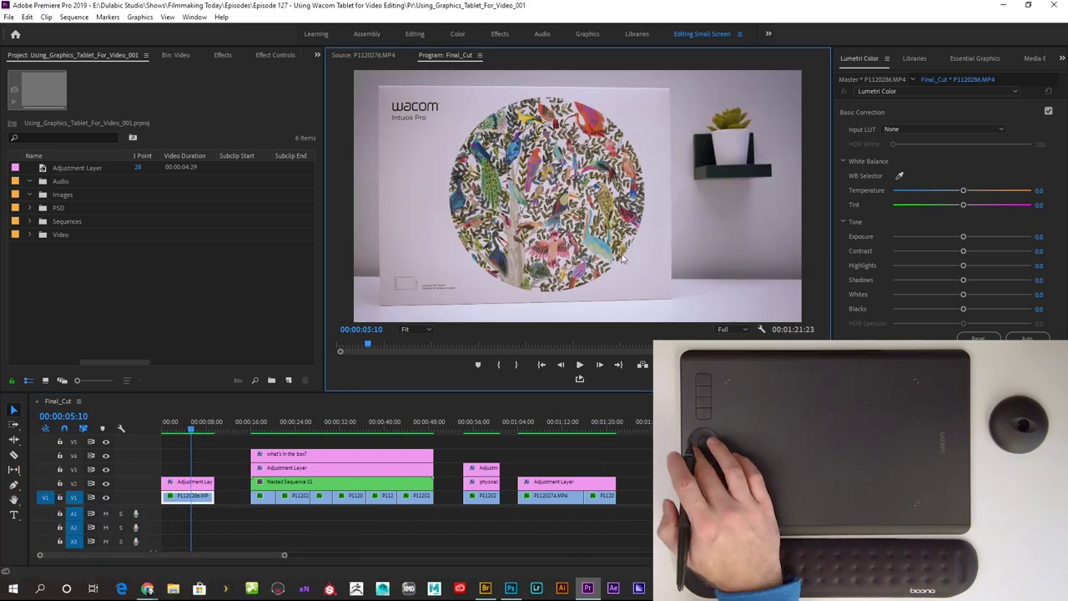
{"action": "scroll", "coordinate": [622, 261], "scroll_direction": "down", "scroll_amount": 20}
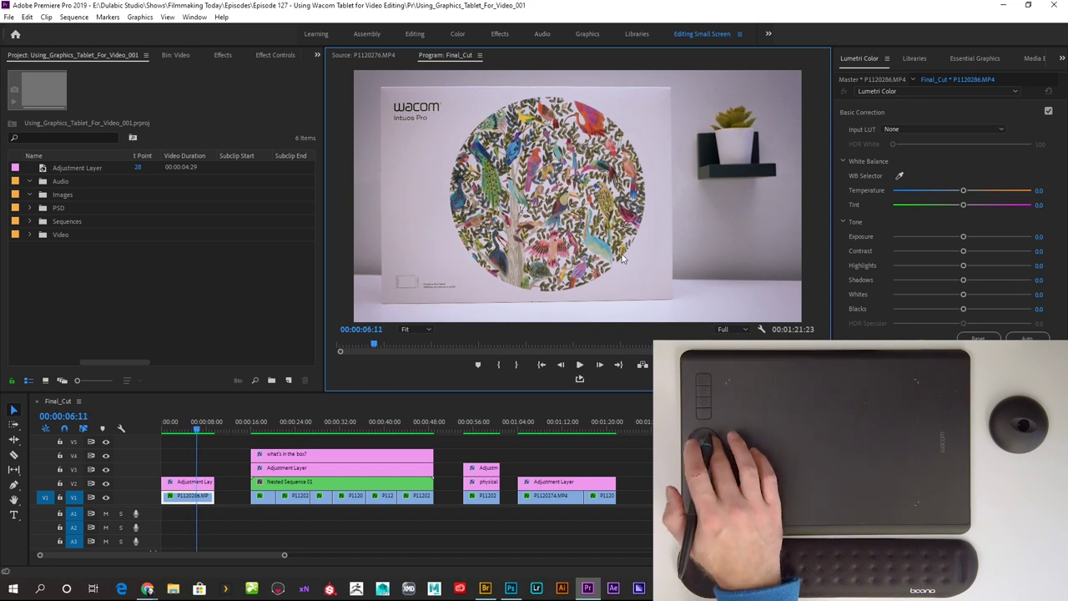
{"action": "scroll", "coordinate": [622, 260], "scroll_direction": "down", "scroll_amount": 20}
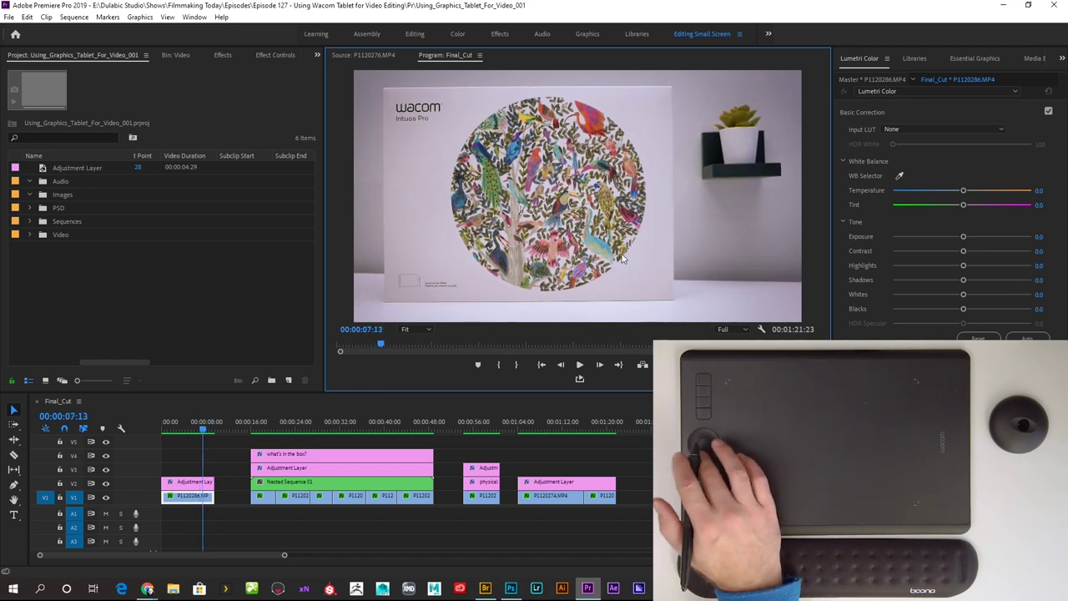
{"action": "scroll", "coordinate": [622, 260], "scroll_direction": "down", "scroll_amount": 10}
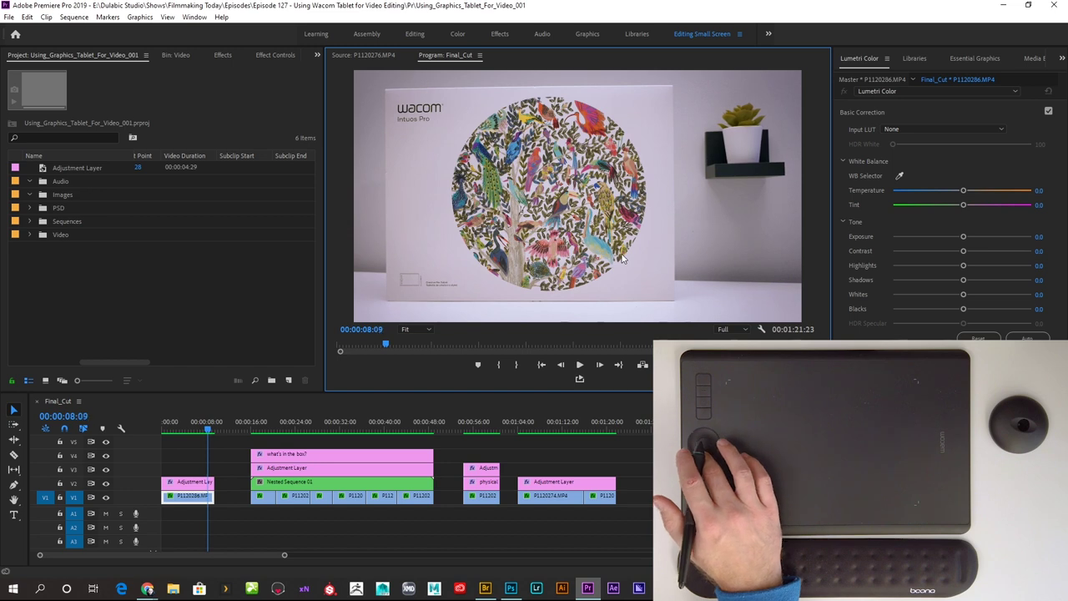
{"action": "scroll", "coordinate": [622, 261], "scroll_direction": "up", "scroll_amount": 16}
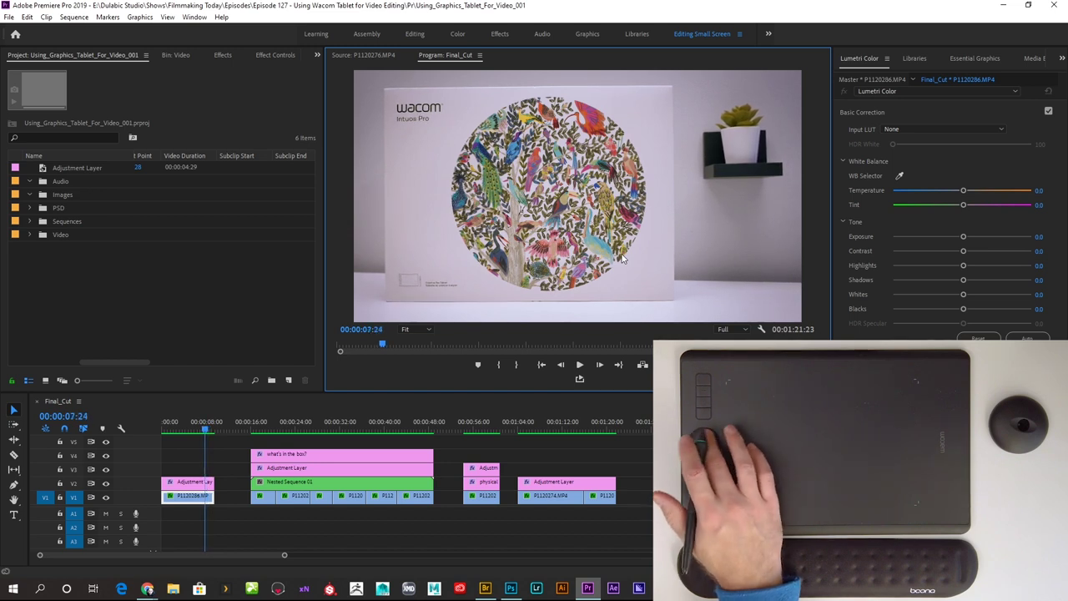
{"action": "scroll", "coordinate": [622, 261], "scroll_direction": "up", "scroll_amount": 3}
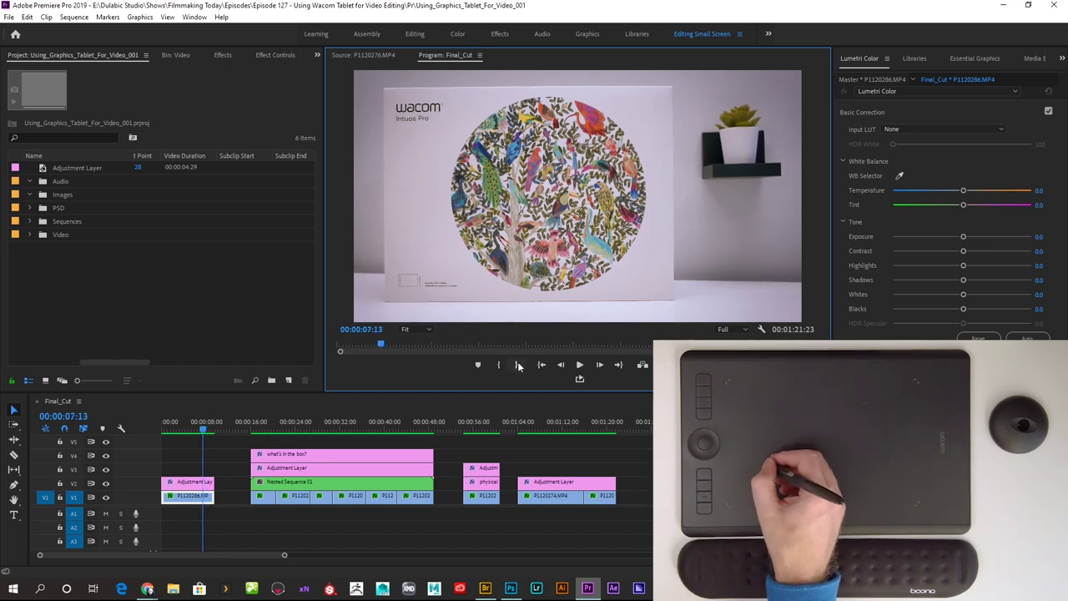
{"action": "left_click", "coordinate": [226, 438]}
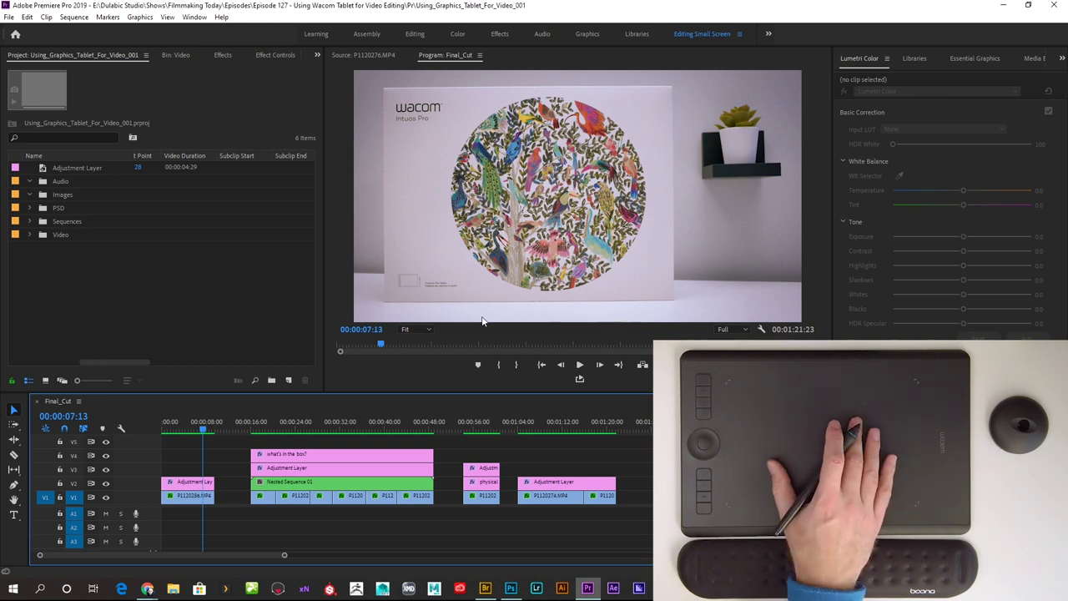
- Reselect P1120286.MP4 in the Program monitor so Lumetri Color shows its values
{"action": "left_click", "coordinate": [525, 194]}
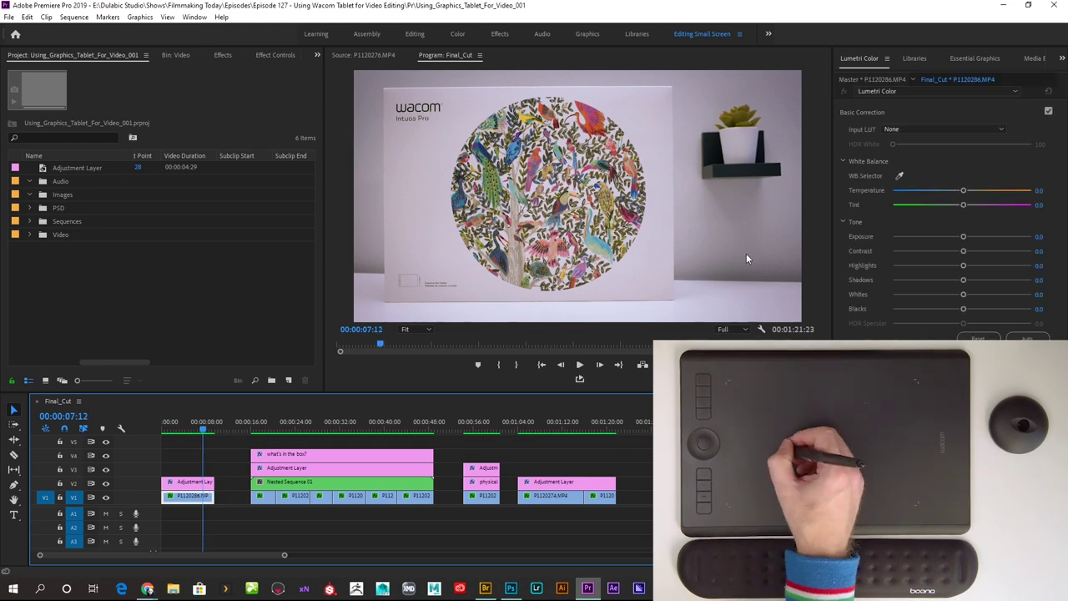
- Jump into the P1120274.MP4 clip and scrub the playhead to 00:01:12:22
{"action": "scroll", "coordinate": [584, 429], "scroll_direction": "down", "scroll_amount": 2}
{"action": "left_click", "coordinate": [508, 424]}
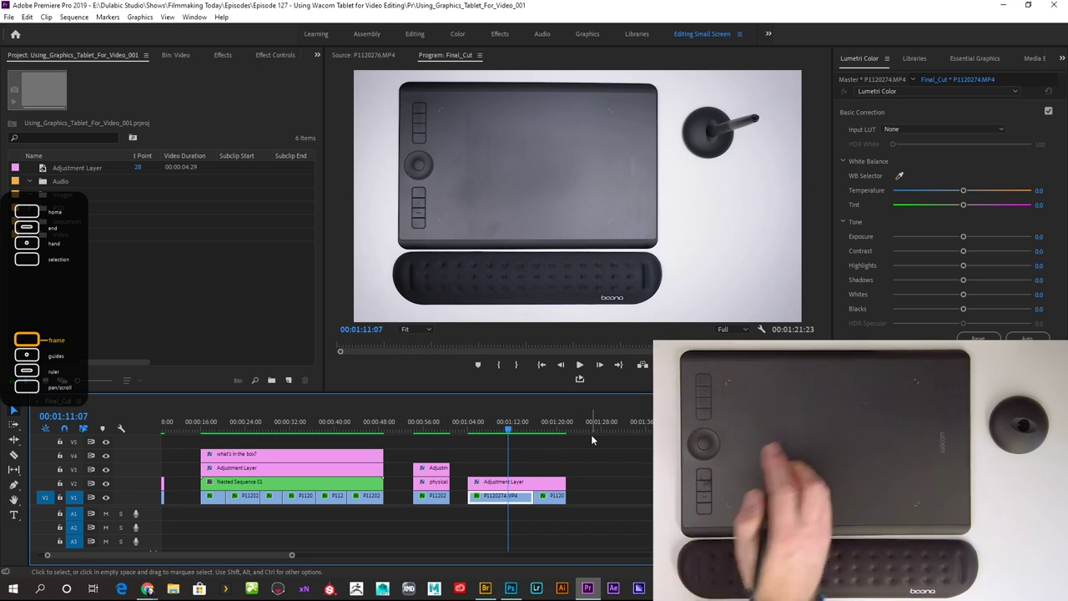
{"action": "left_click_drag", "start_coordinate": [502, 423], "coordinate": [517, 425]}
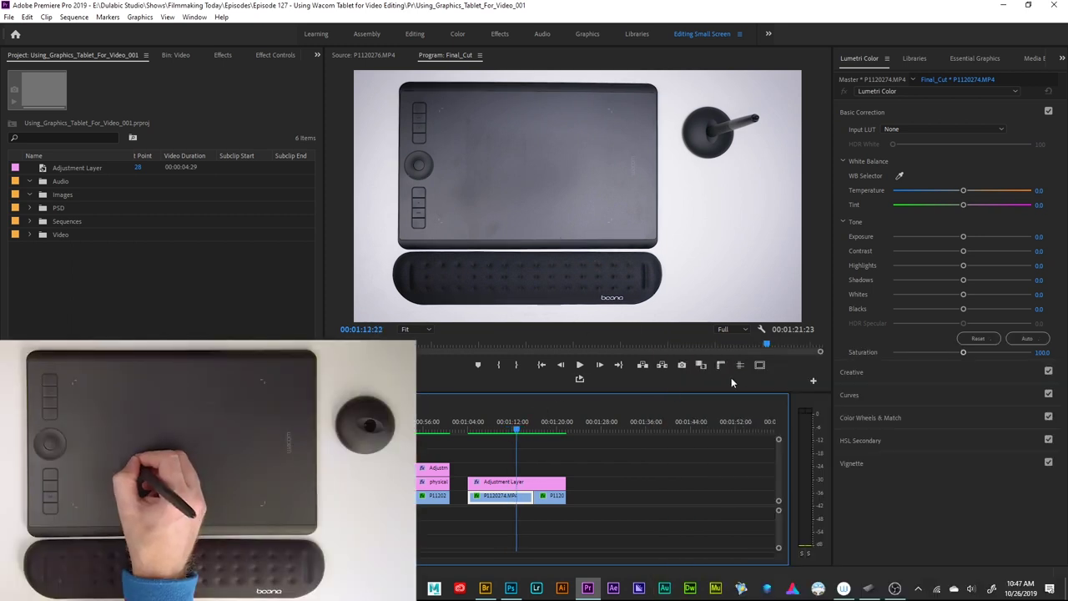
- Open Export Frame three times, cancelling each, then show guides over the preview
{"action": "left_click", "coordinate": [682, 365]}
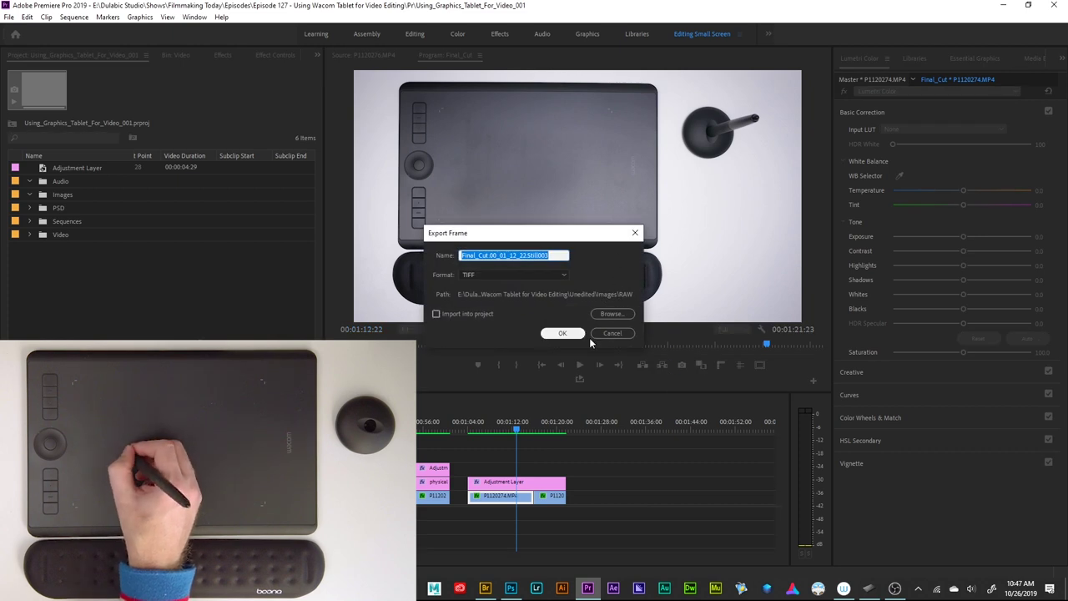
{"action": "left_click", "coordinate": [612, 334]}
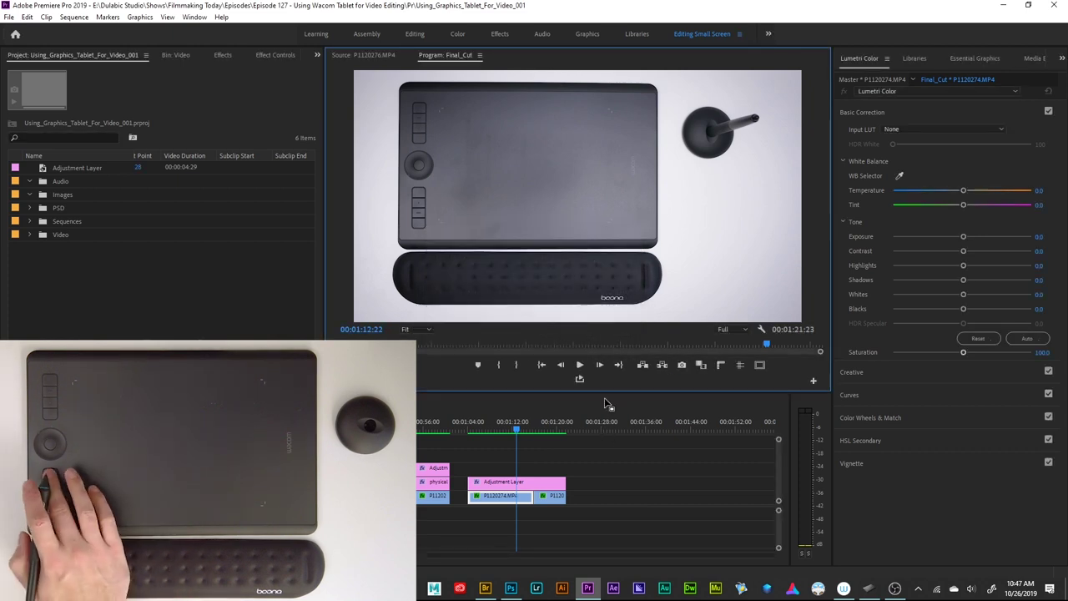
{"action": "key", "text": "ctrl+shift+e"}
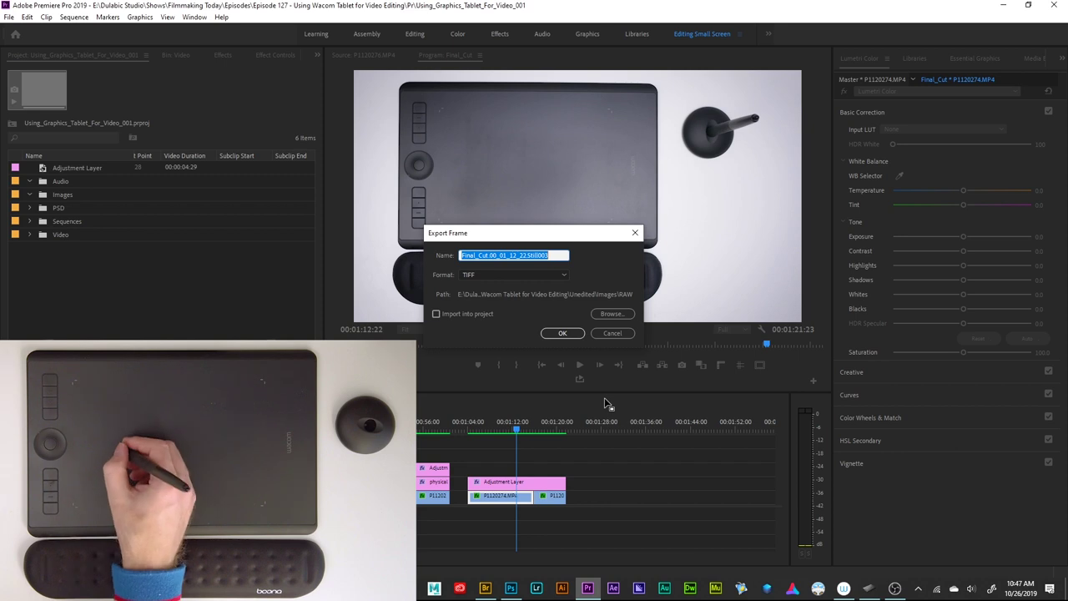
{"action": "left_click", "coordinate": [613, 333]}
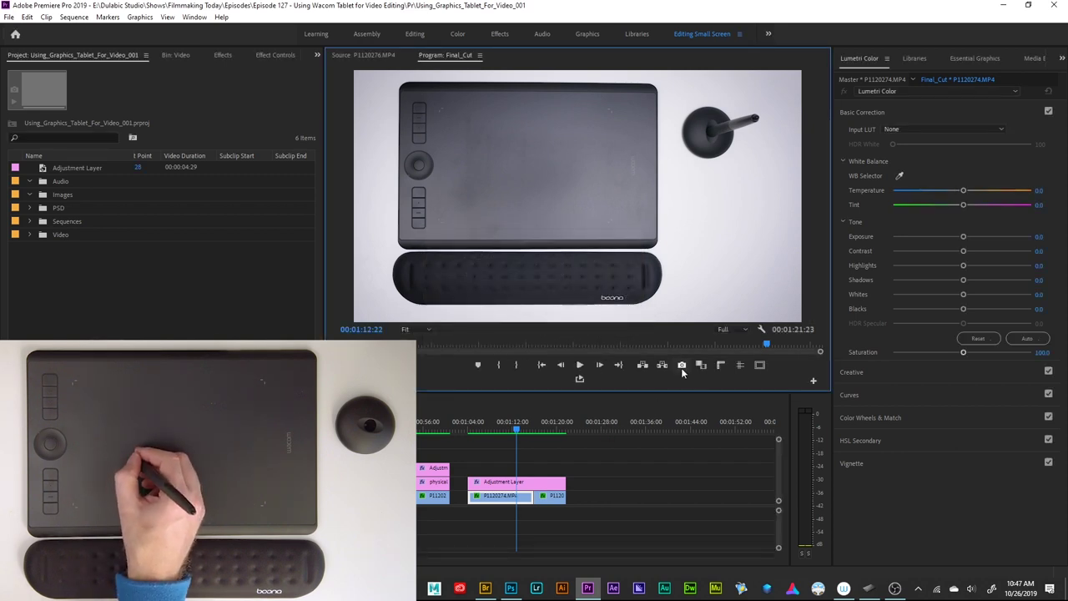
{"action": "key", "text": "ctrl+shift+e"}
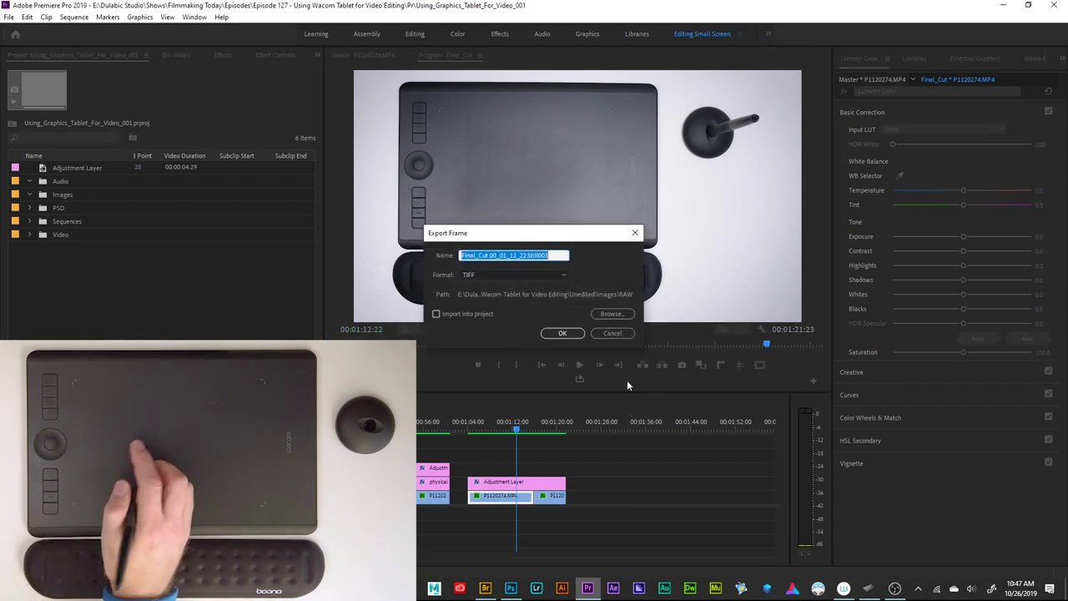
{"action": "left_click", "coordinate": [628, 334]}
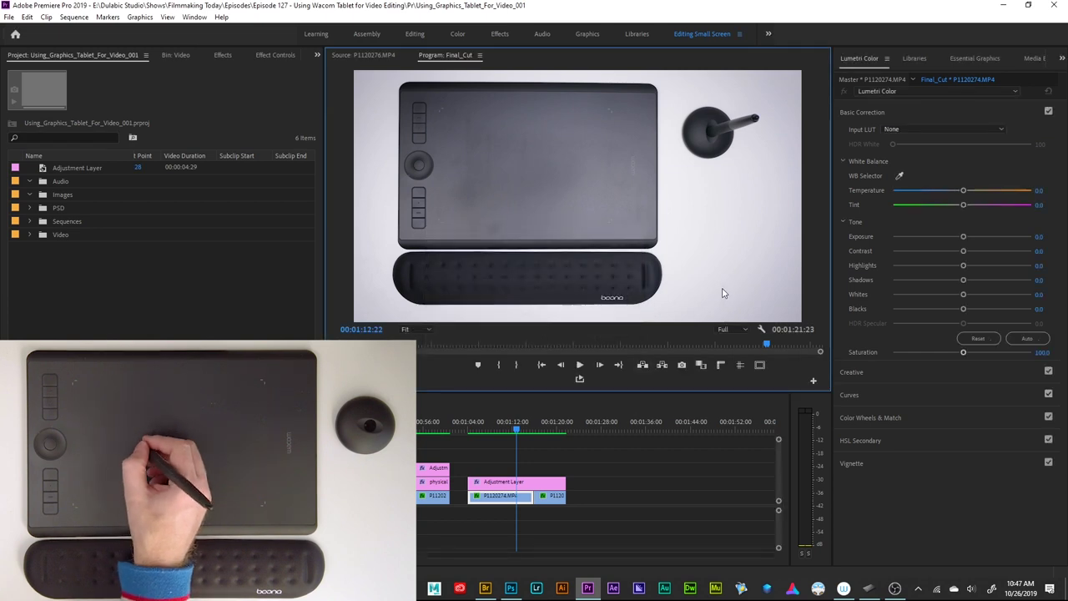
{"action": "key", "text": "ctrl+semicolon"}
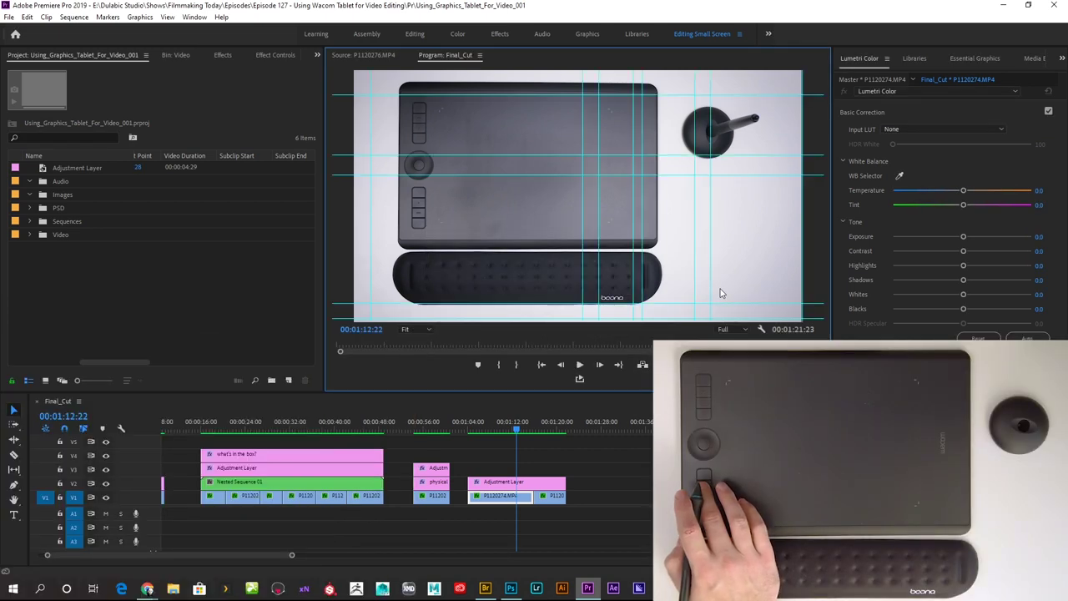
- Step back to 00:01:12:19, then open and cancel Export Frame
{"action": "key", "text": "Left"}
{"action": "key", "text": "Left"}
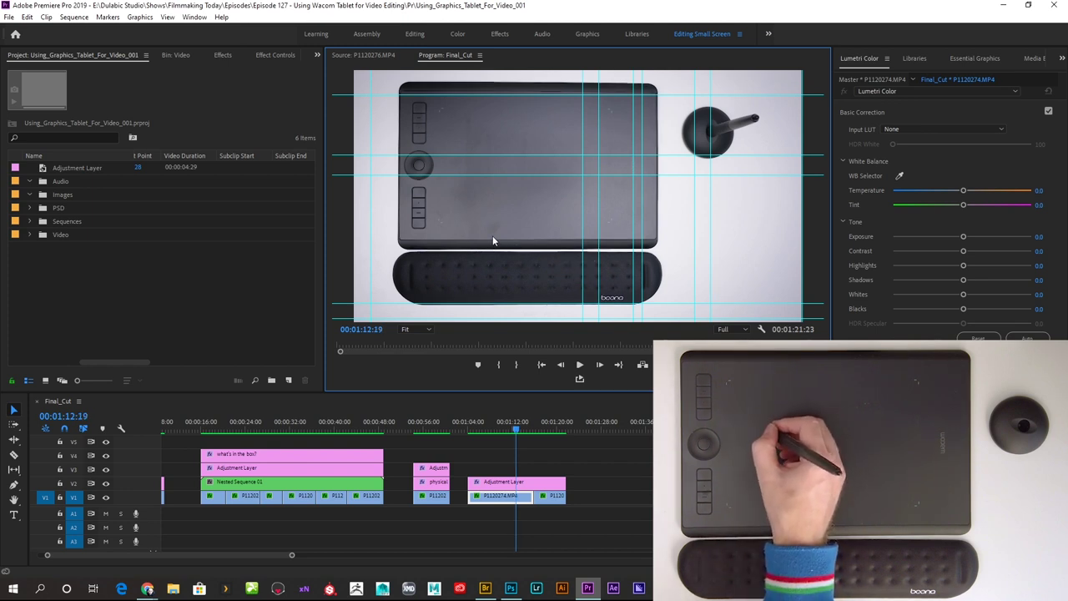
{"action": "key", "text": "Left"}
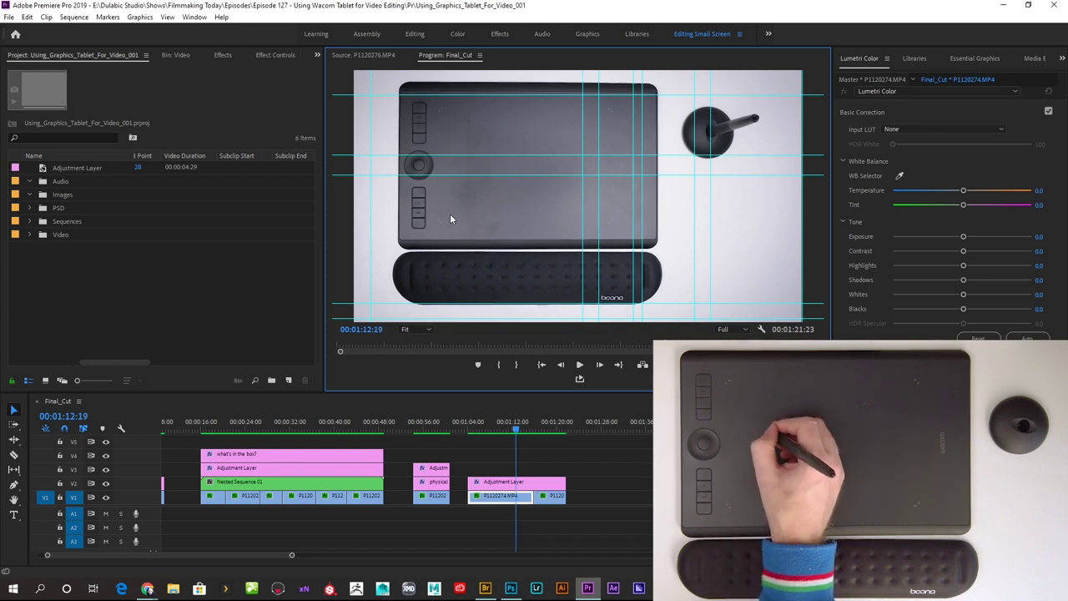
{"action": "key", "text": "ctrl+shift+e"}
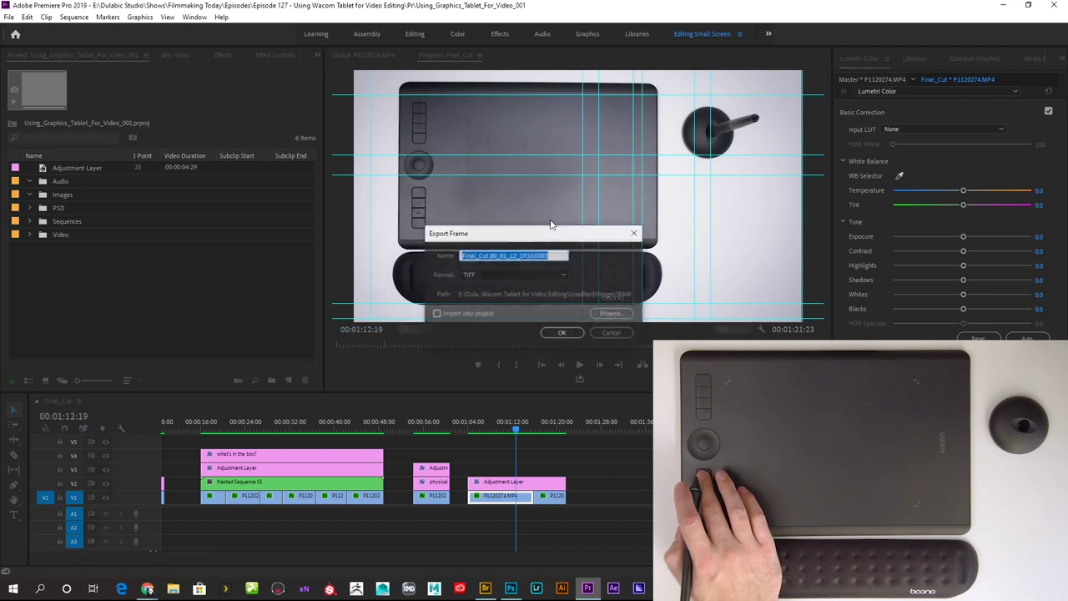
{"action": "left_click", "coordinate": [625, 337]}
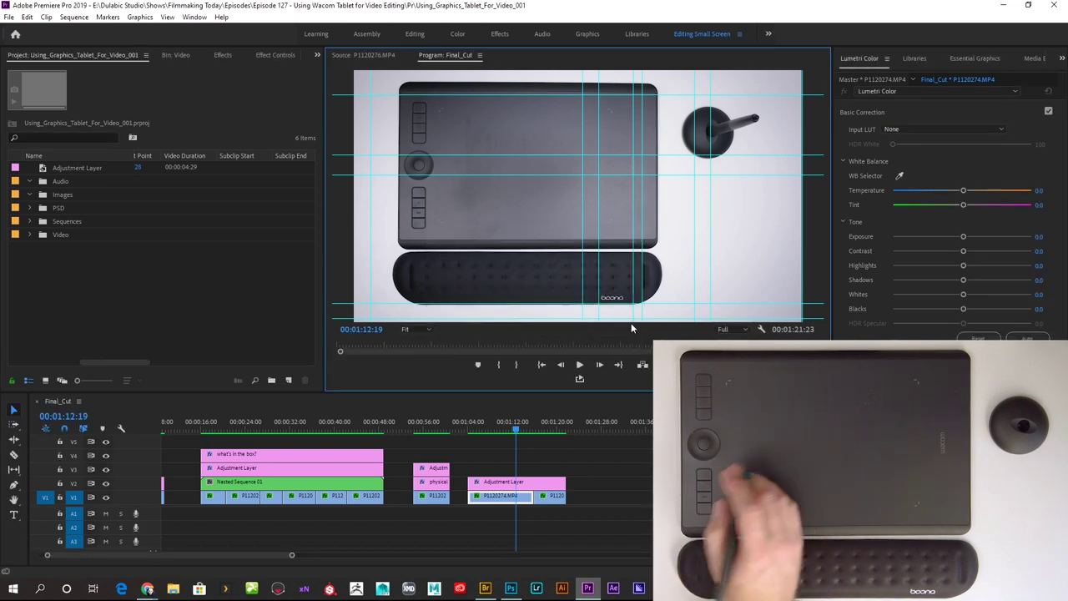
- Turn on rulers and toggle guides repeatedly, ending with guides hidden
{"action": "key", "text": "ctrl+semicolon"}
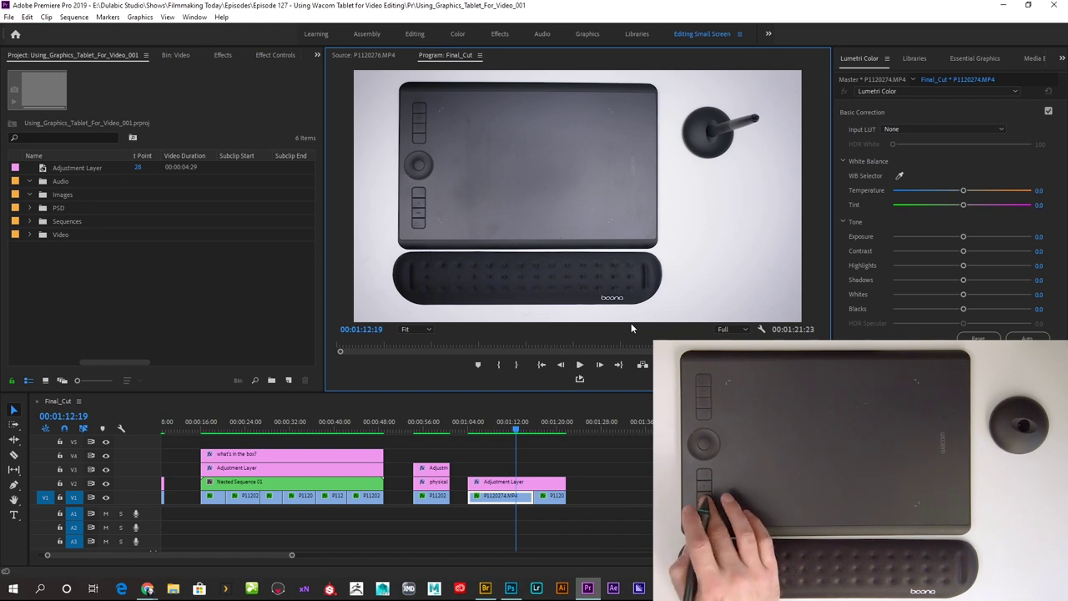
{"action": "key", "text": "ctrl+alt+r"}
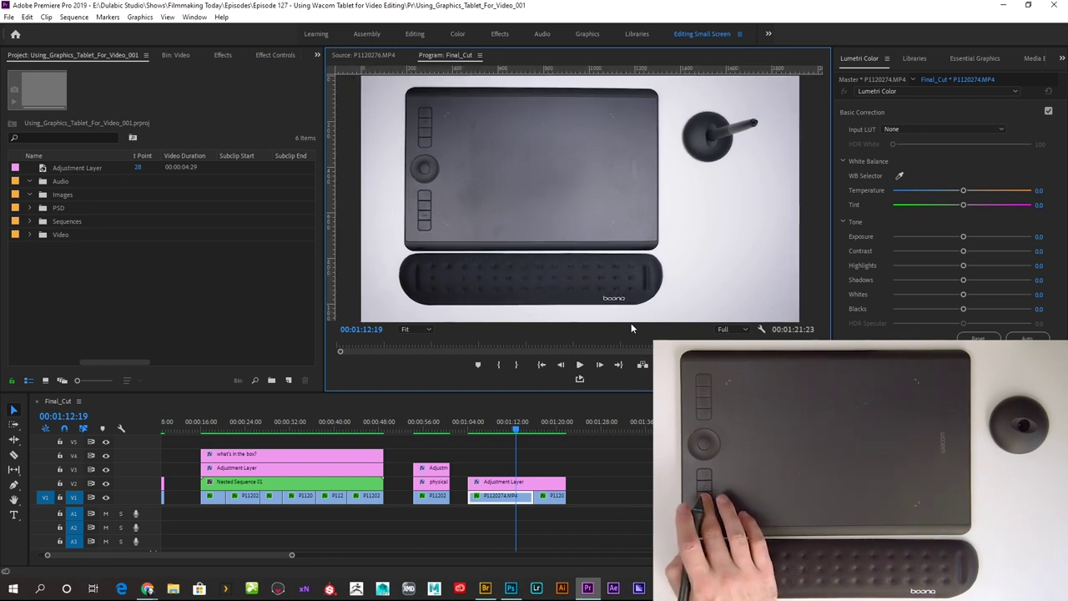
{"action": "key", "text": "ctrl+semicolon"}
{"action": "key", "text": "ctrl+semicolon"}
{"action": "key", "text": "ctrl+semicolon"}
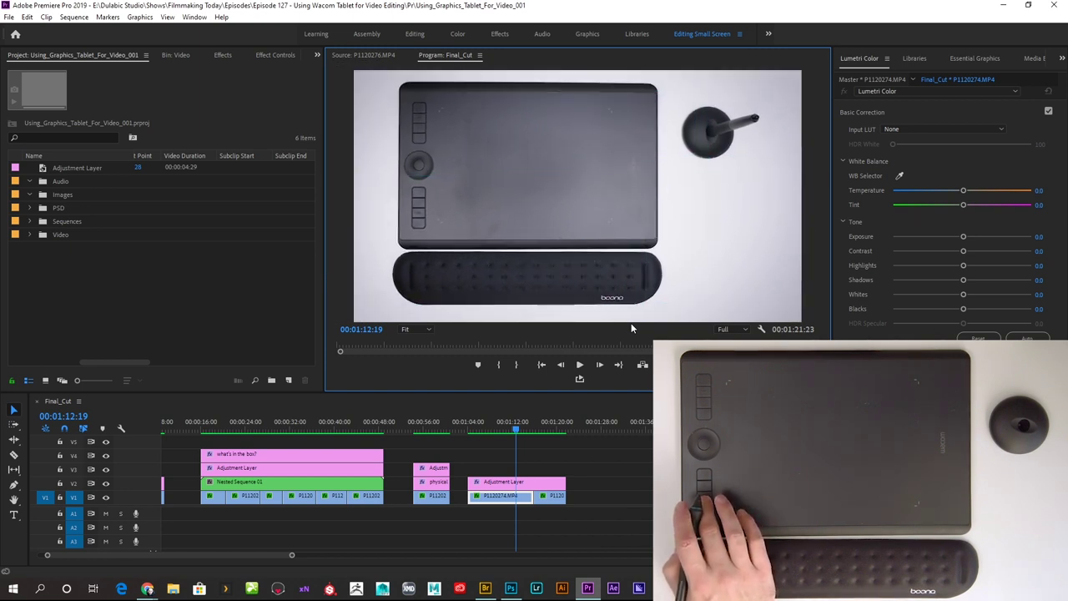
{"action": "key", "text": "ctrl+semicolon"}
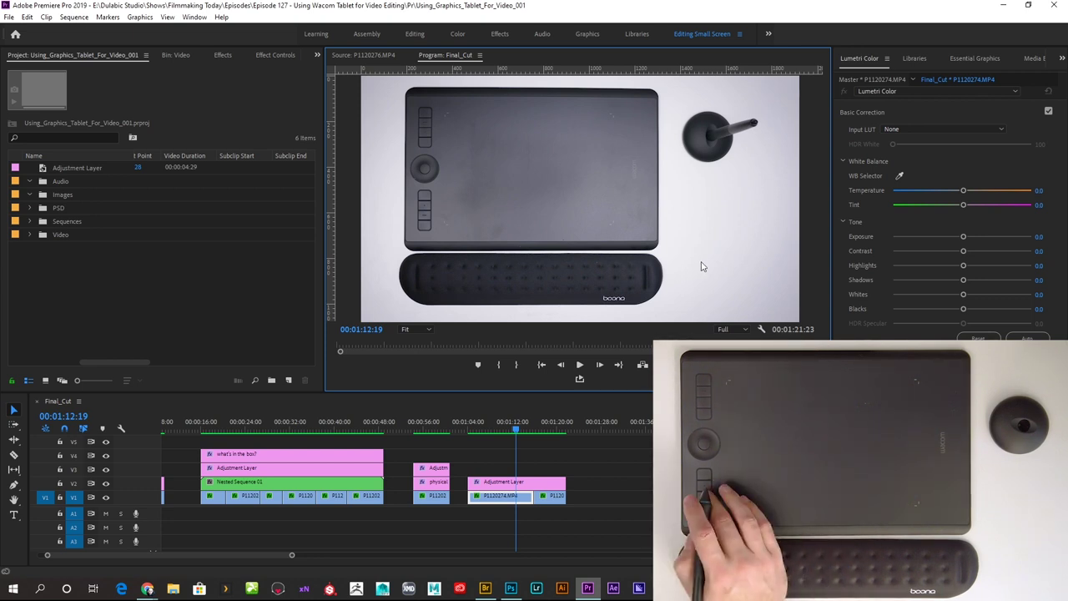
{"action": "key", "text": "ctrl+semicolon"}
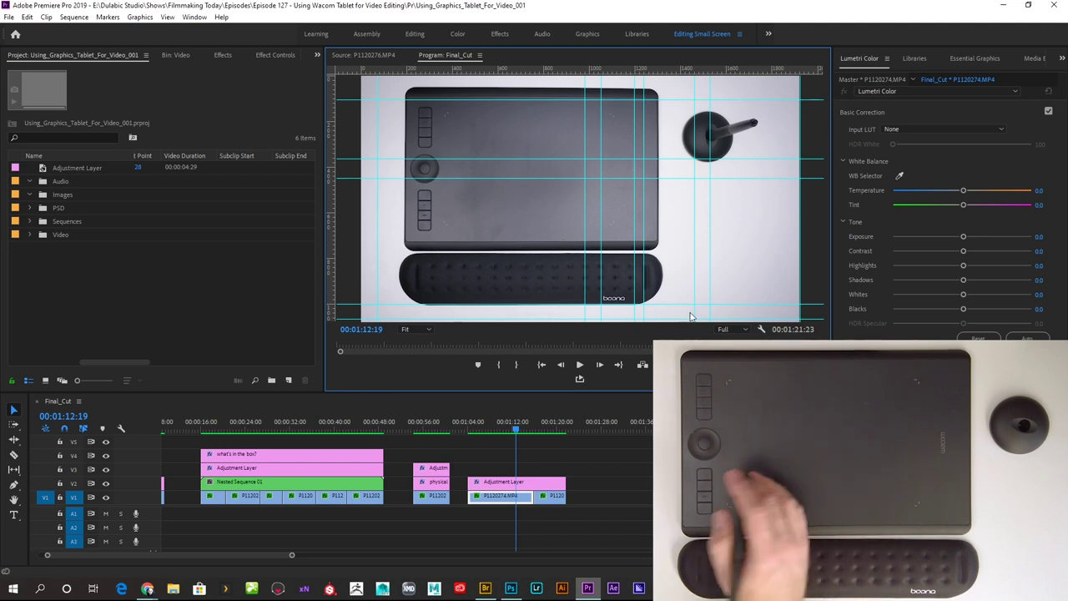
{"action": "key", "text": "ctrl+semicolon"}
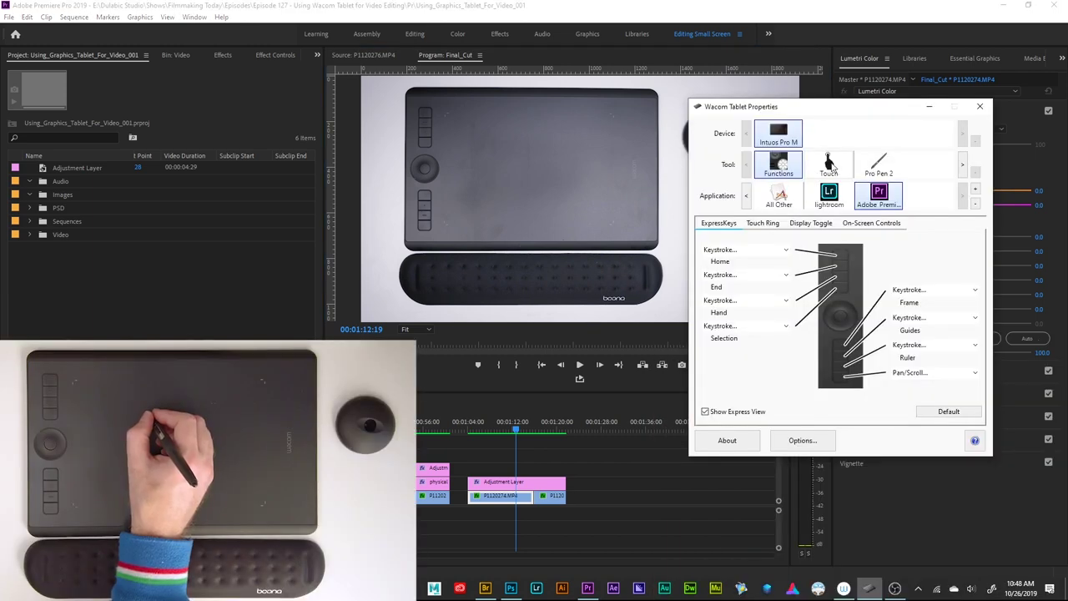
- Switch to the Touch tool to see pointer speed, scrolling speed and acceleration options
{"action": "left_click", "coordinate": [830, 164]}
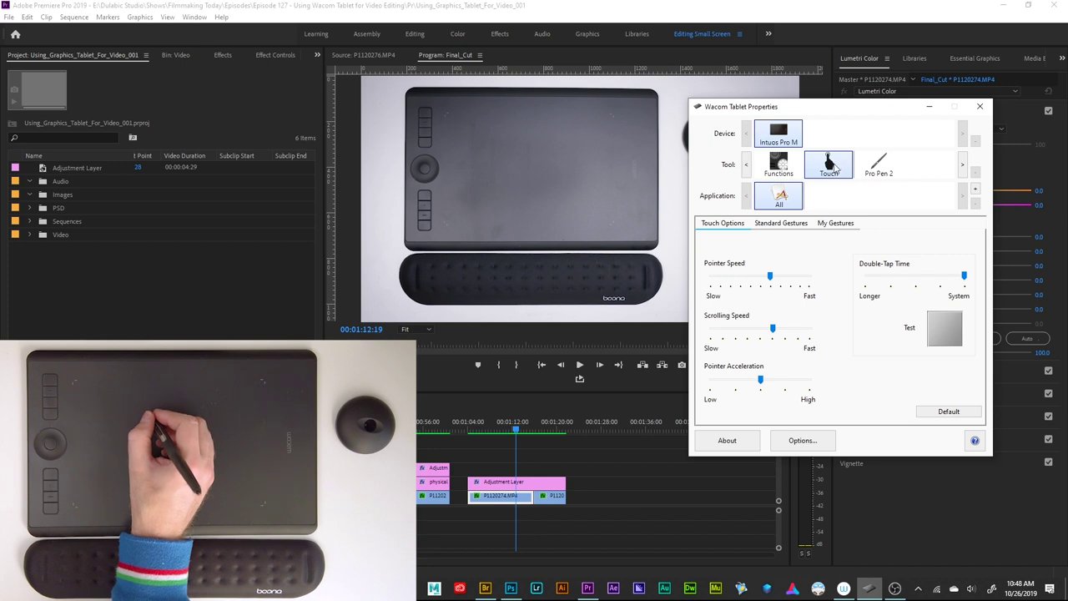